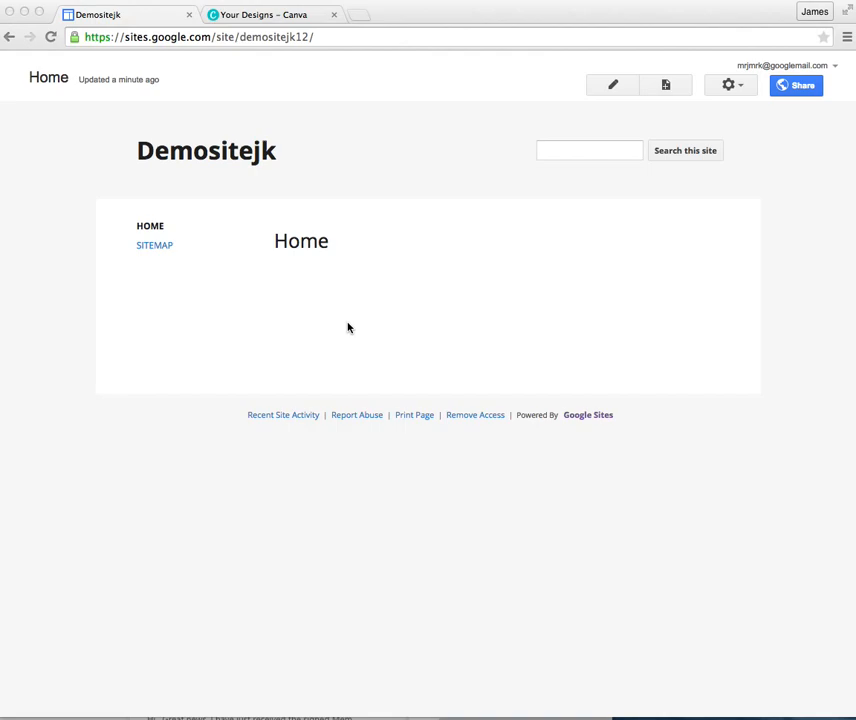
Open the site layout for editing and disable the sidebar
left_click(743, 91)
left_click(738, 88)
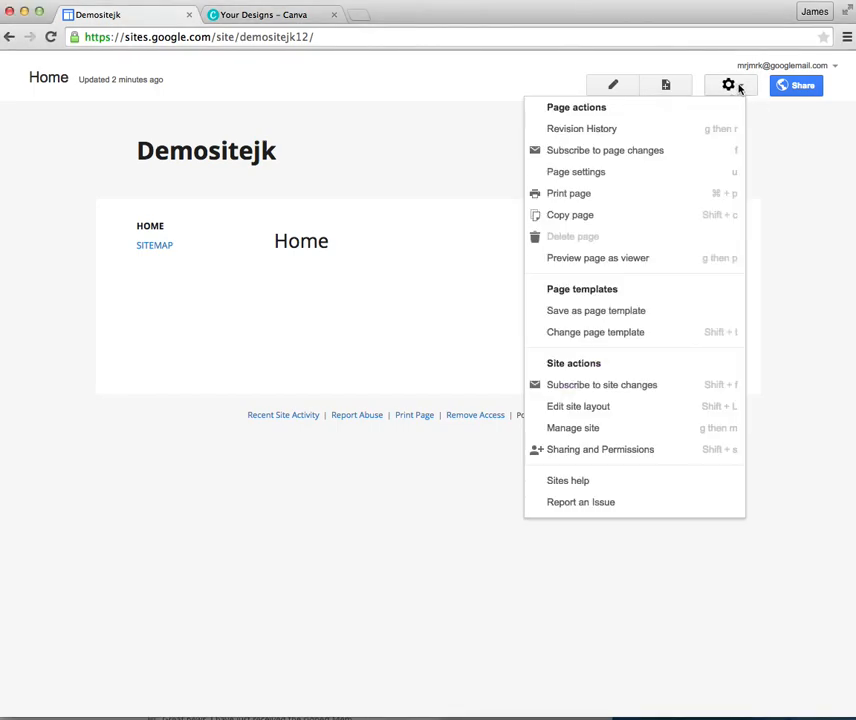
left_click(608, 409)
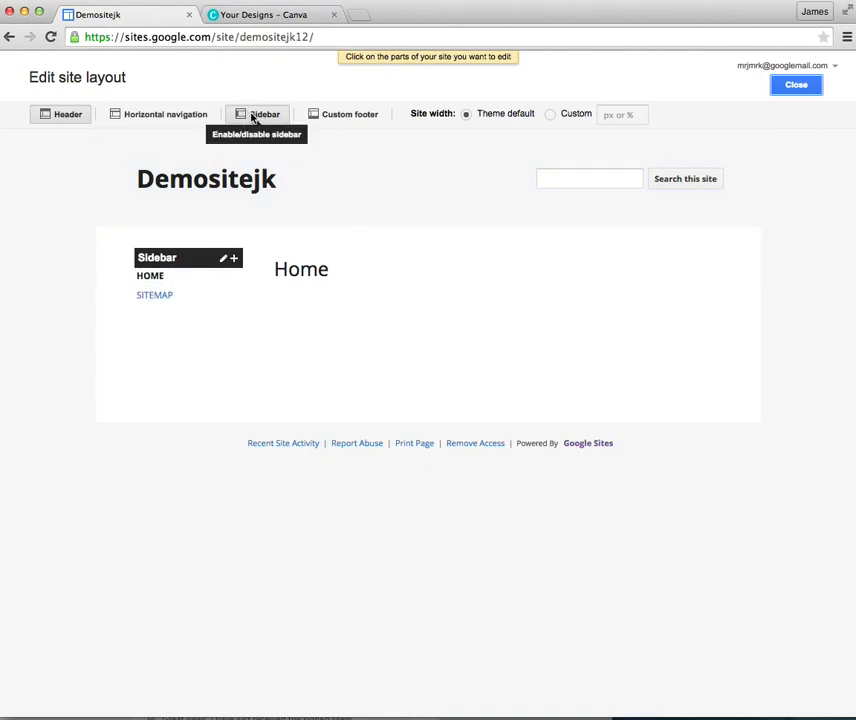
left_click(258, 118)
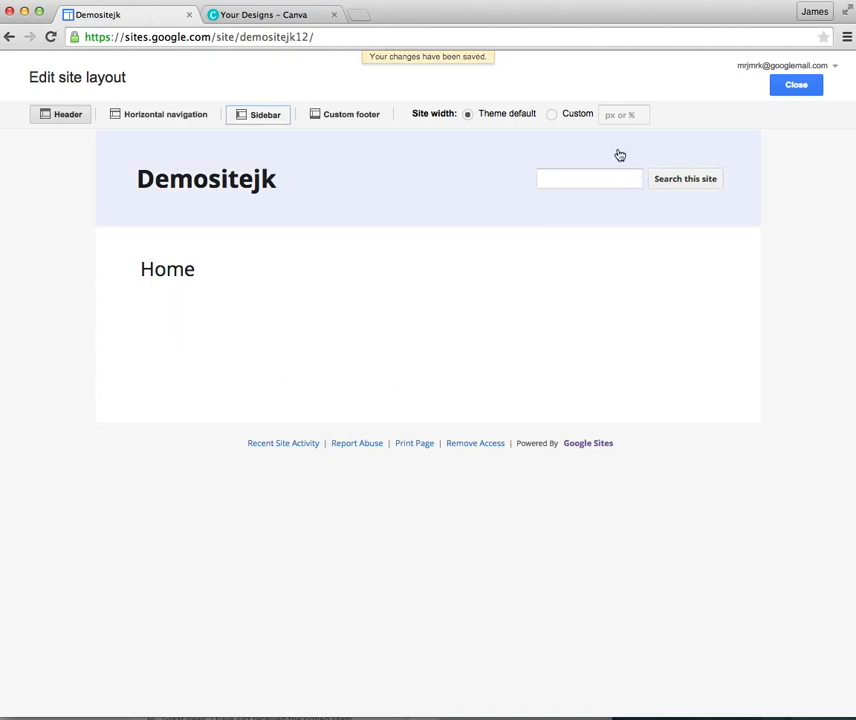
Set a custom site width of 1000px and close the layout editor
left_click(553, 119)
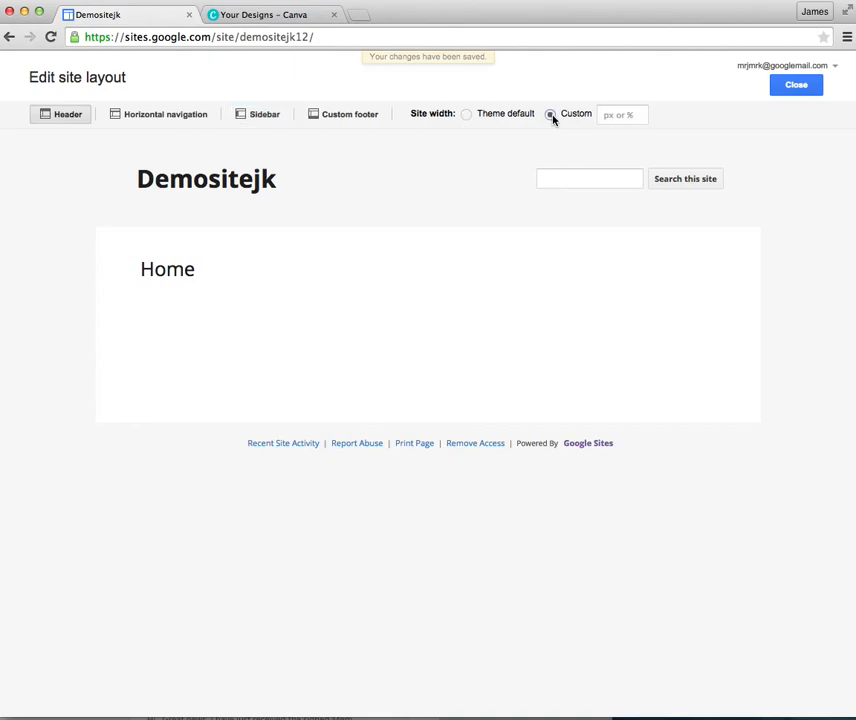
left_click(617, 117)
type("1")
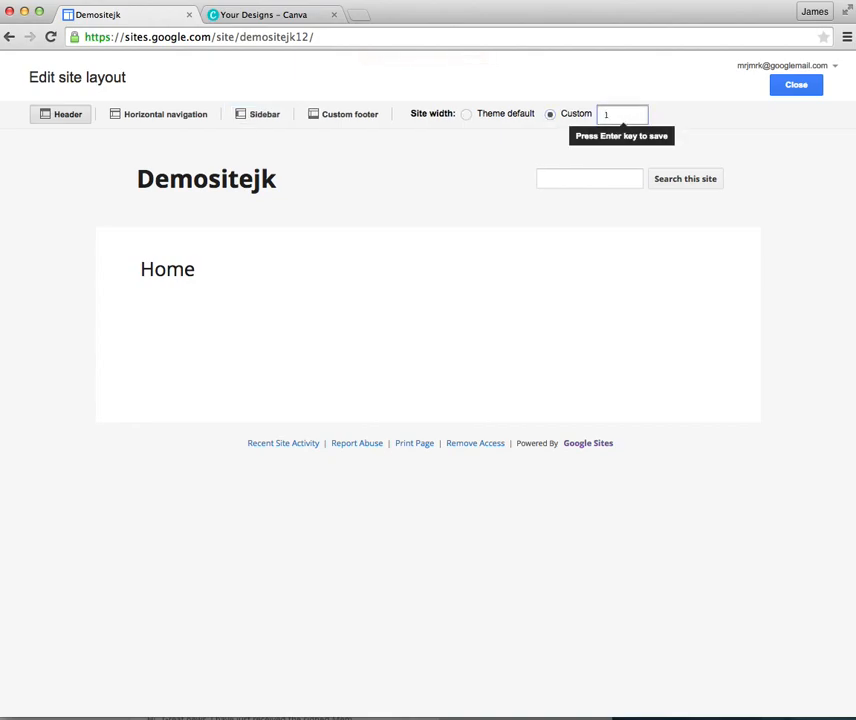
type("000px")
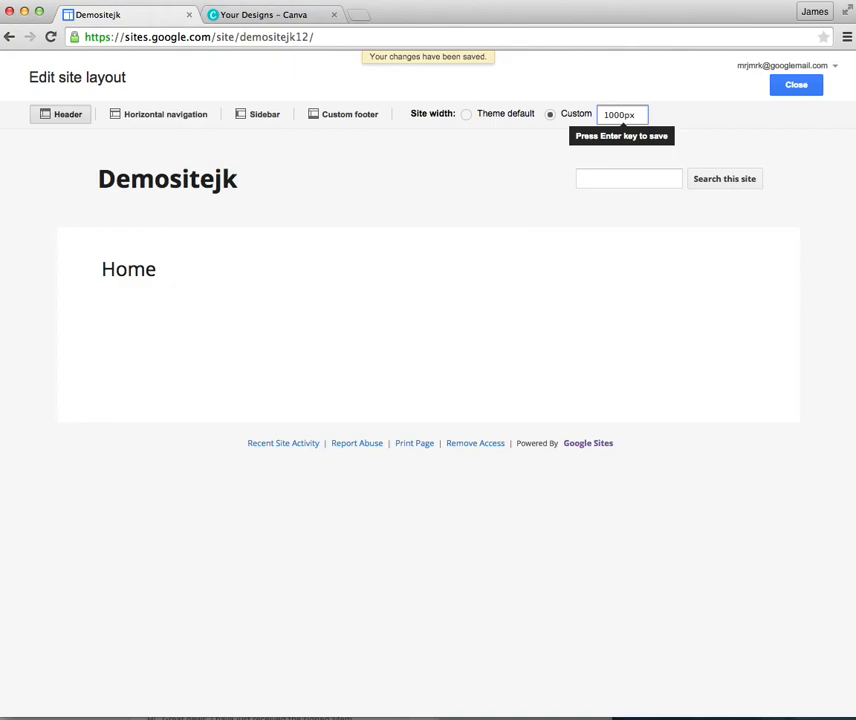
left_click(795, 90)
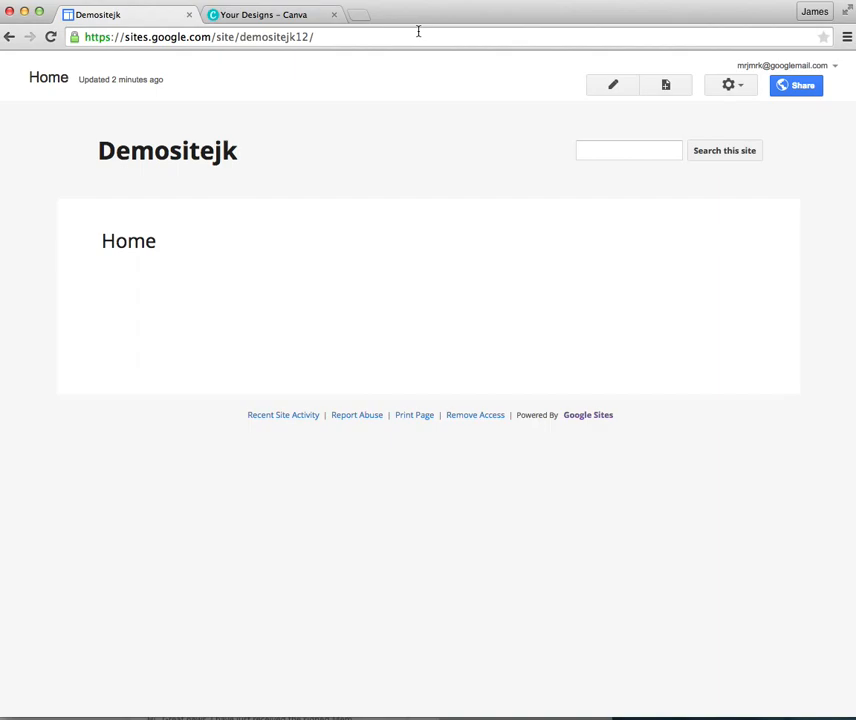
Switch to Canva and create a new design with custom dimensions of 300 x 200 px
left_click(260, 16)
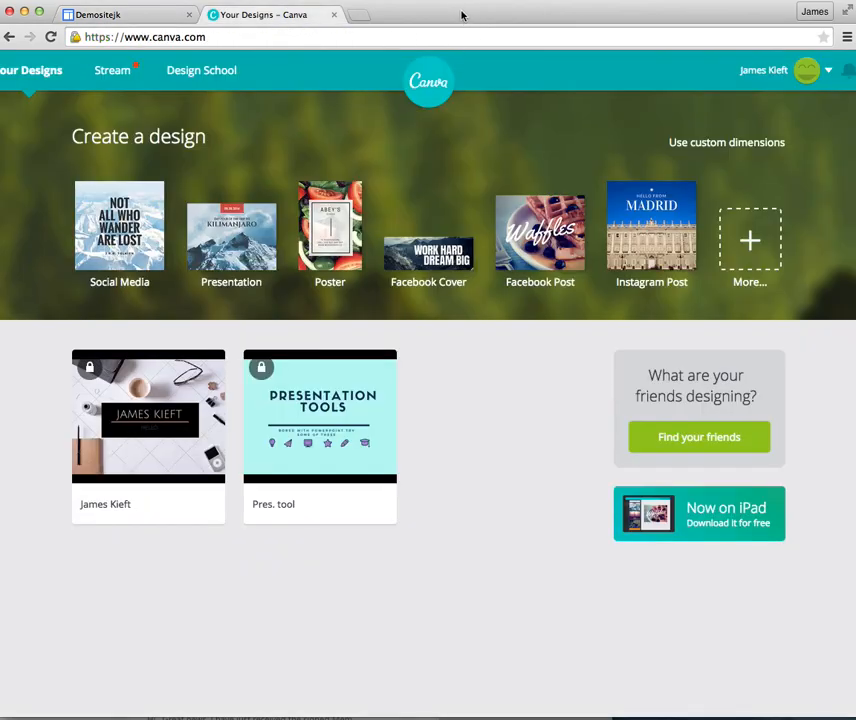
left_click_drag(462, 16, 477, 9)
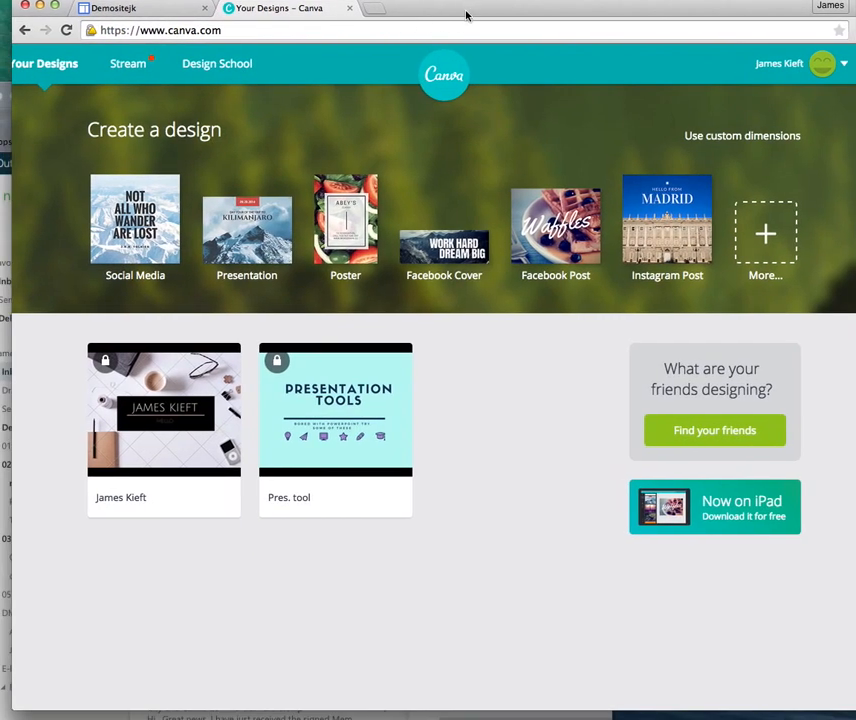
left_click_drag(520, 2, 498, 7)
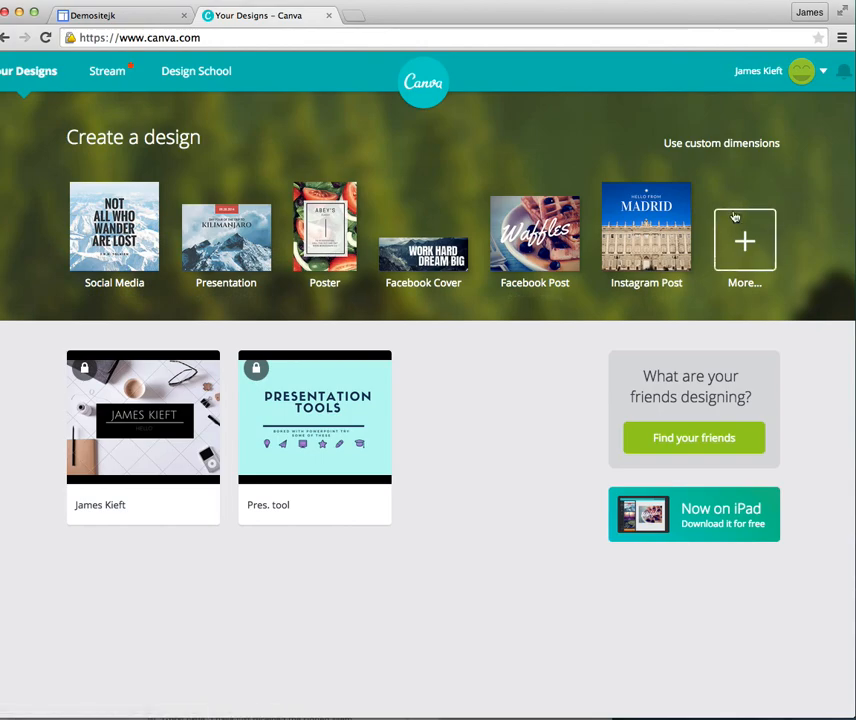
left_click(716, 145)
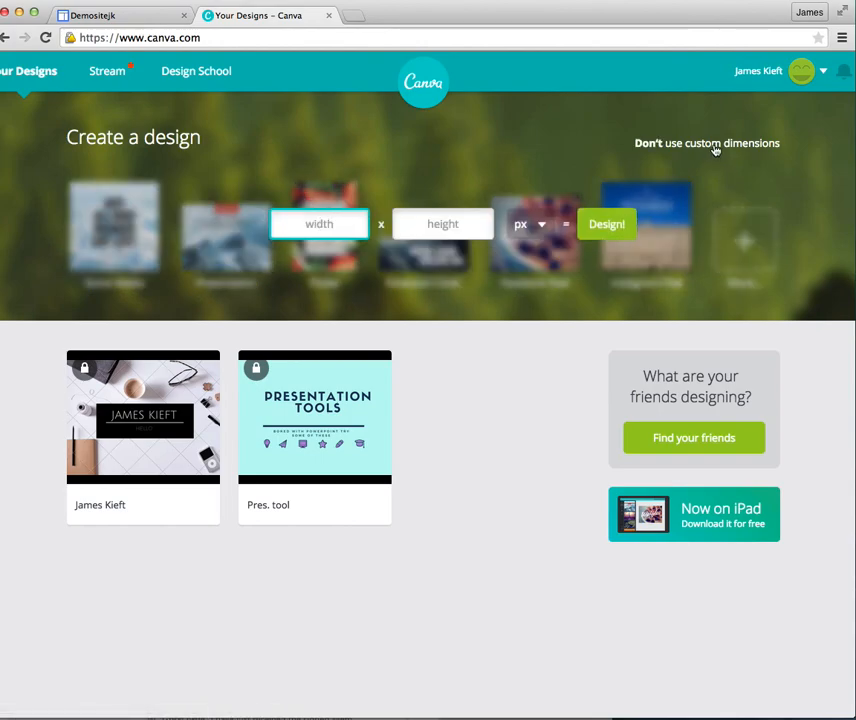
type("3")
key("Tab")
type("200")
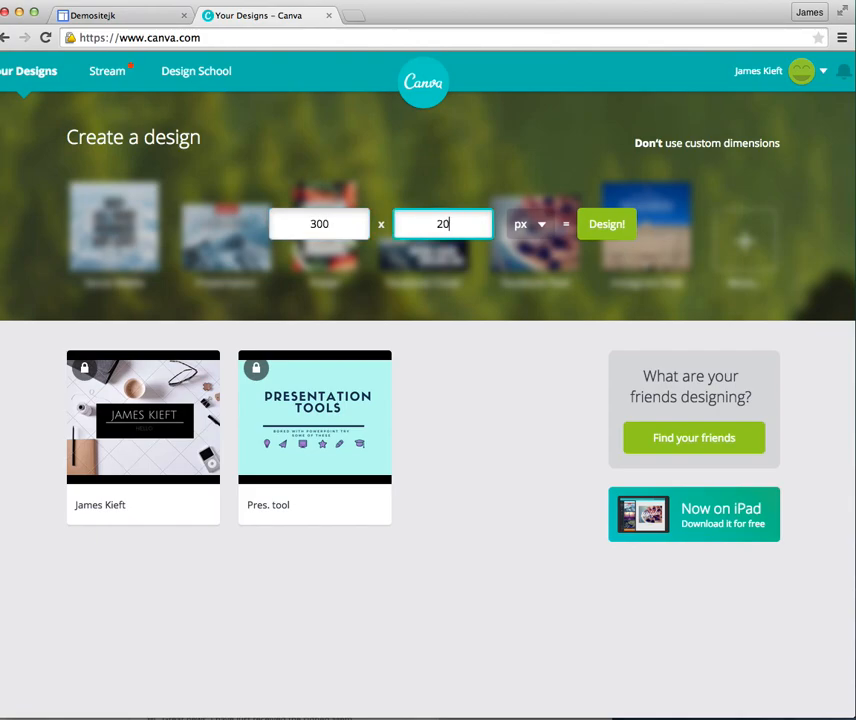
left_click(604, 230)
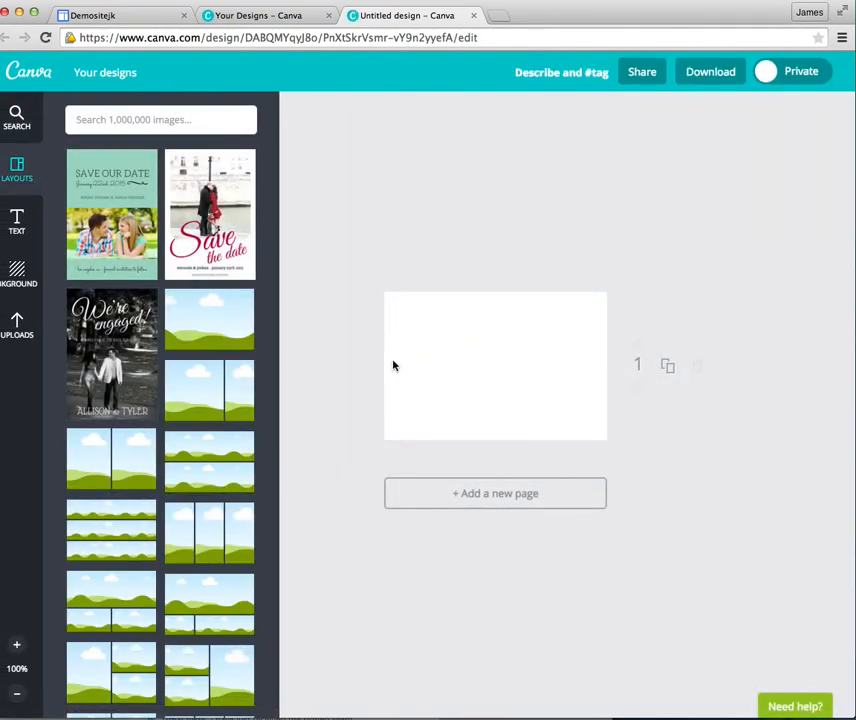
Add the yellow rounded square shape with a border and stretch it sideways to fill the width of the page
left_click(19, 120)
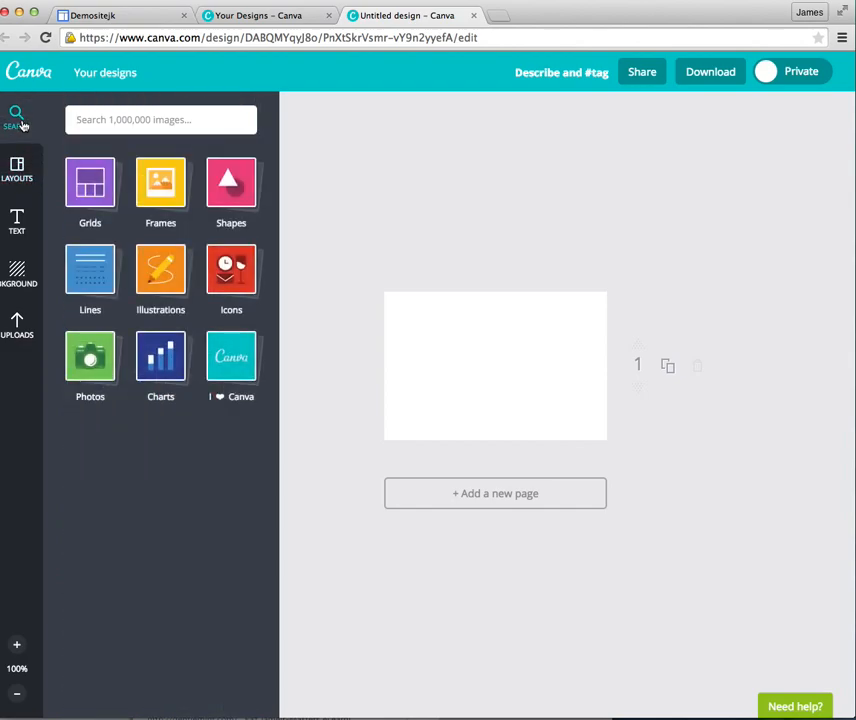
left_click(223, 193)
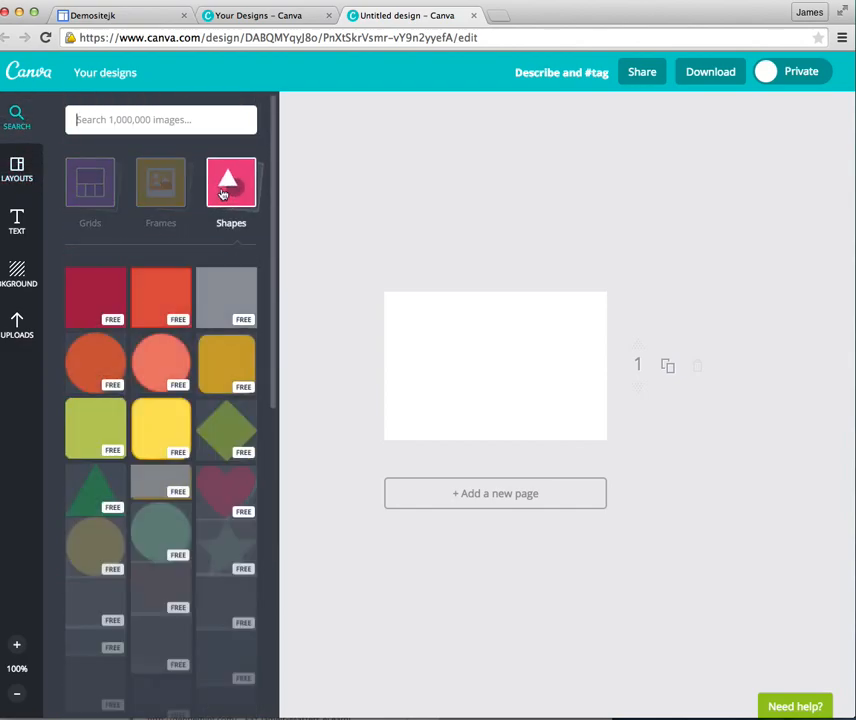
left_click(160, 432)
left_click_drag(568, 366, 607, 366)
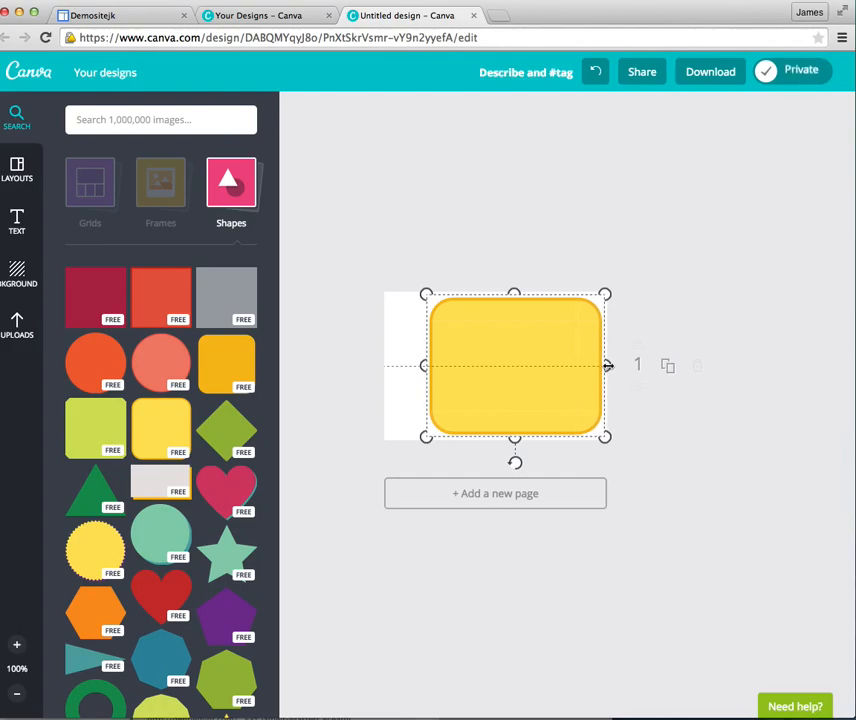
left_click_drag(426, 366, 388, 367)
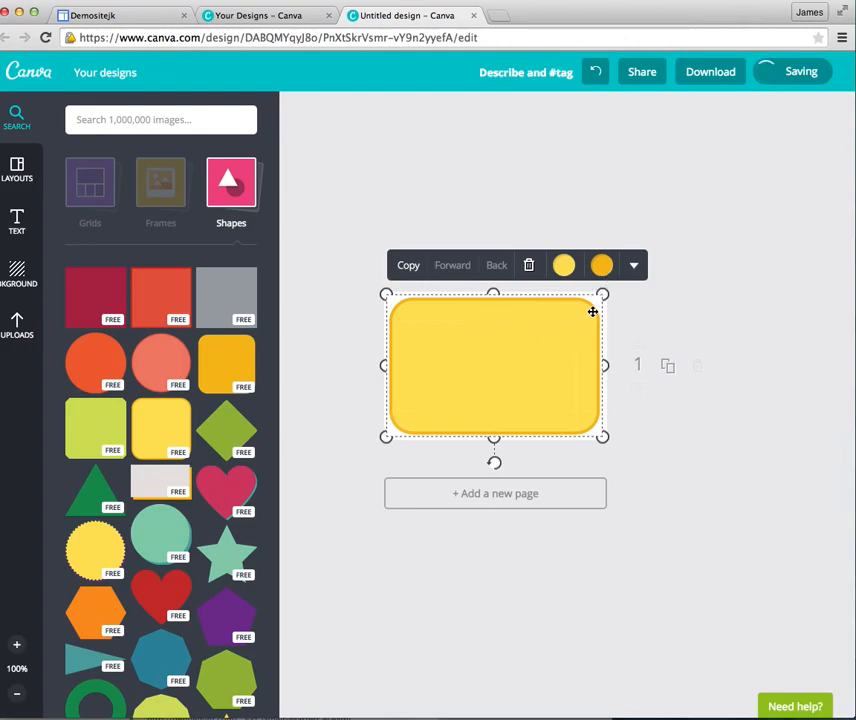
Change the rounded shape's border colour to the same light yellow as its fill
left_click(601, 265)
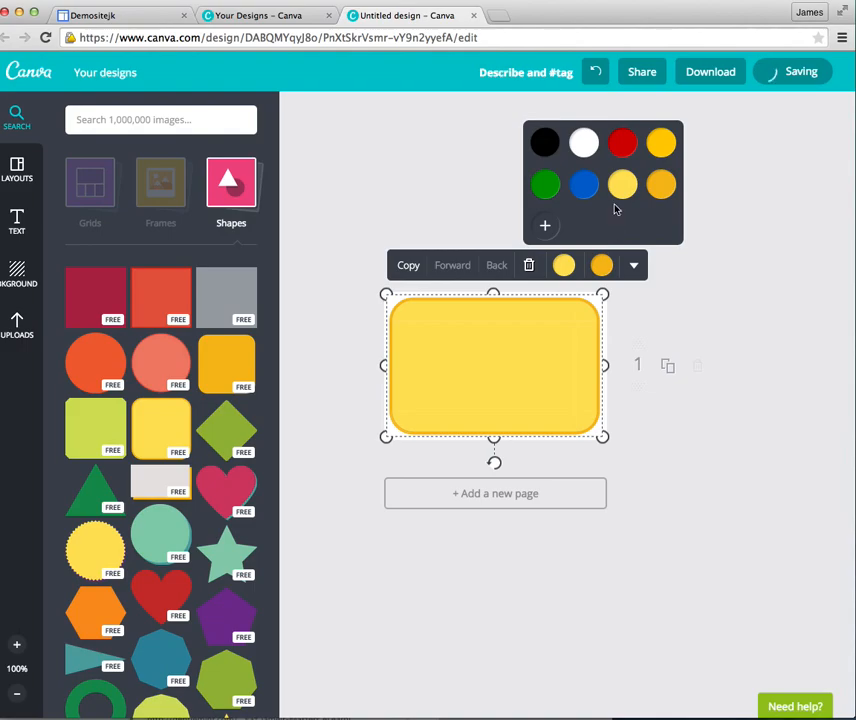
left_click(619, 189)
left_click(478, 345)
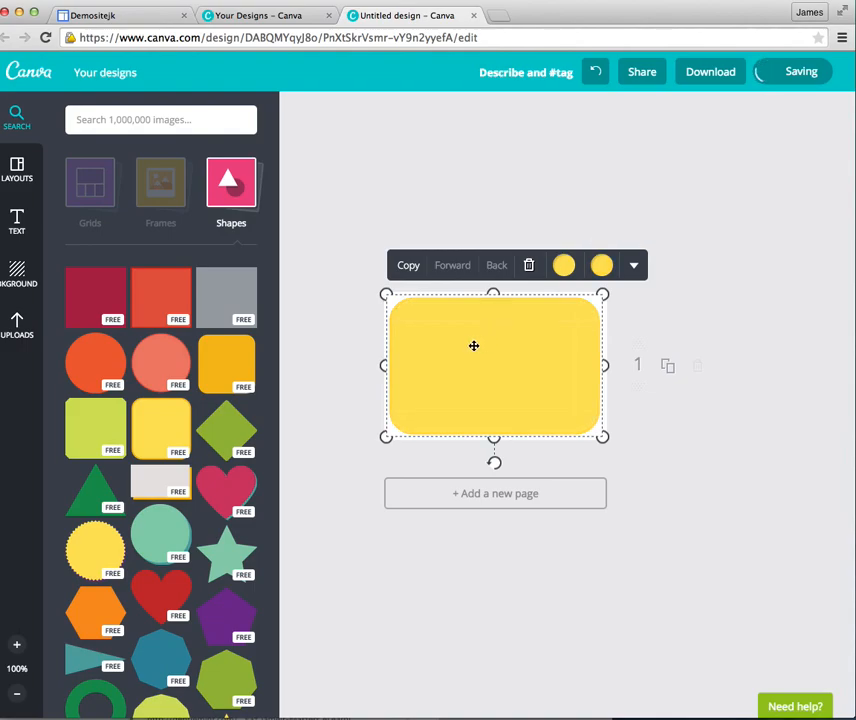
Add a body text box on the yellow shape and replace its text with "About me"
left_click(16, 223)
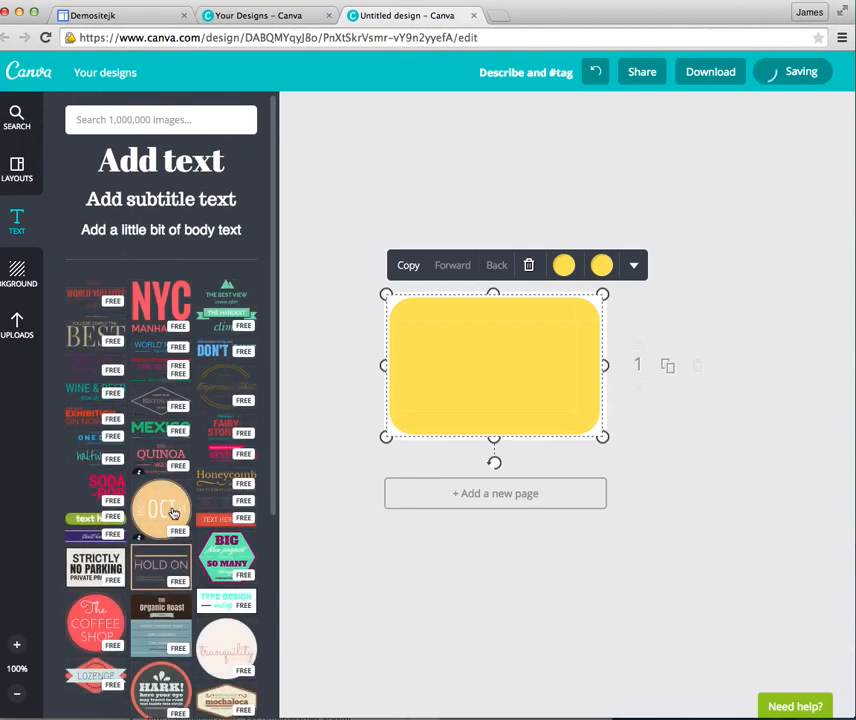
left_click(145, 236)
double_click(459, 382)
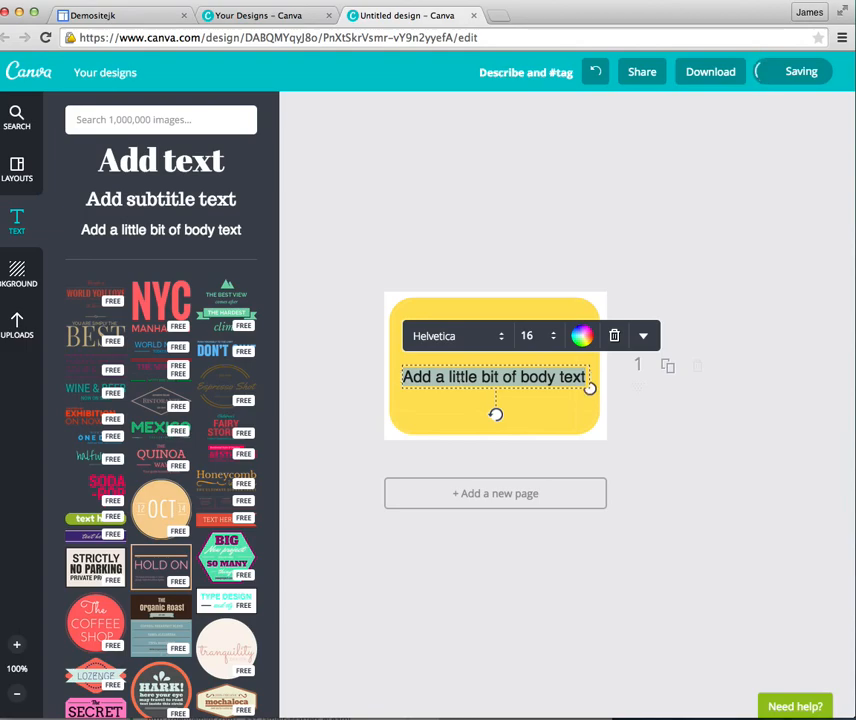
type("About me")
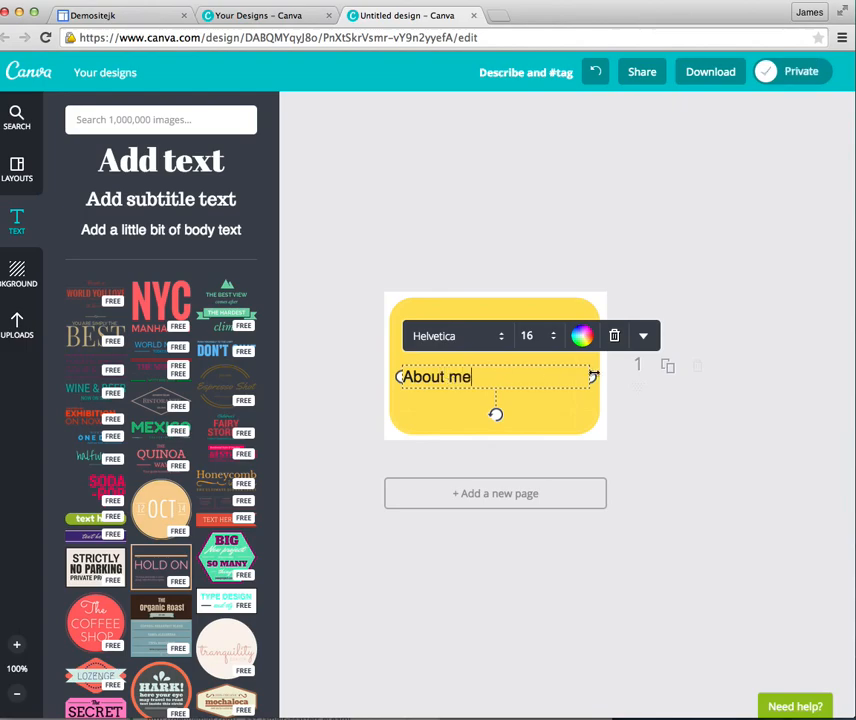
Format the "About me" text as centred, bold and white
left_click(643, 336)
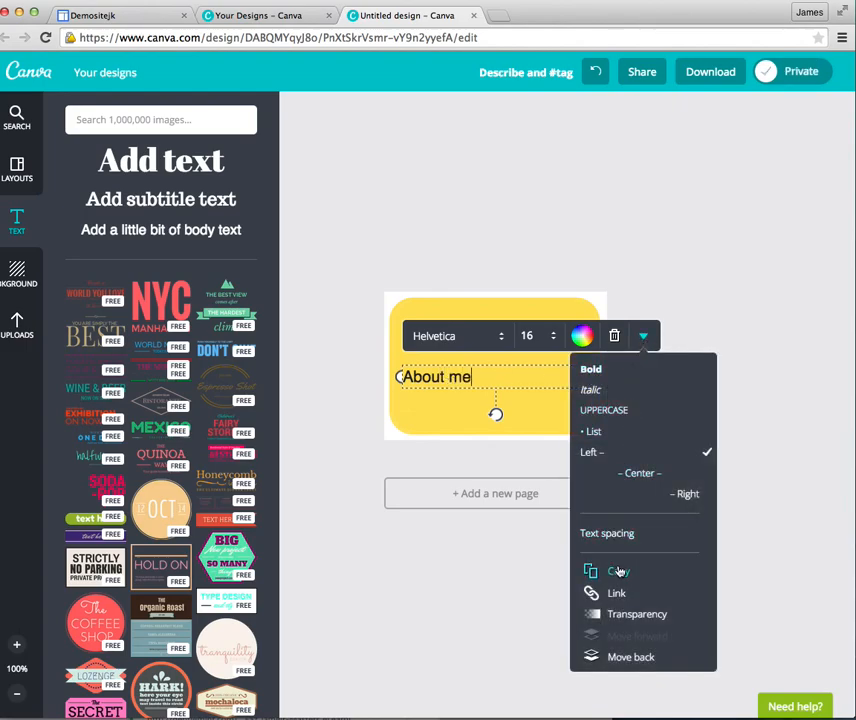
left_click(639, 475)
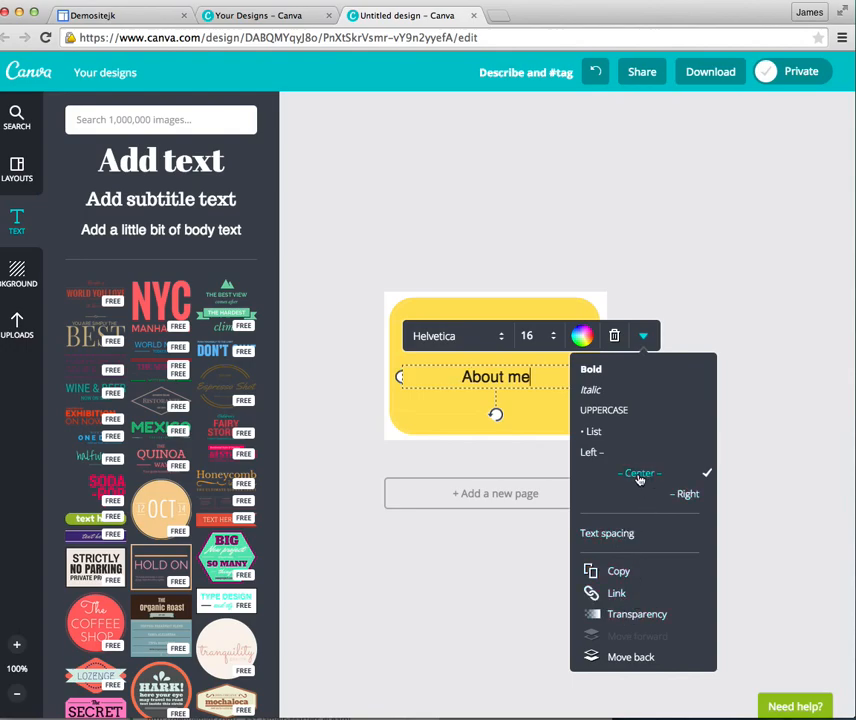
left_click(593, 371)
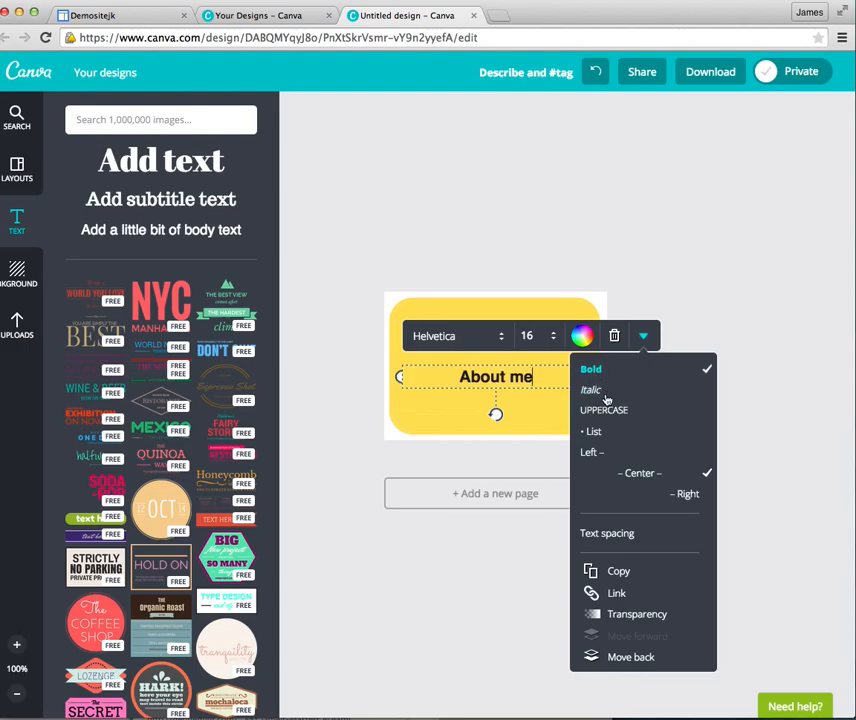
left_click(582, 337)
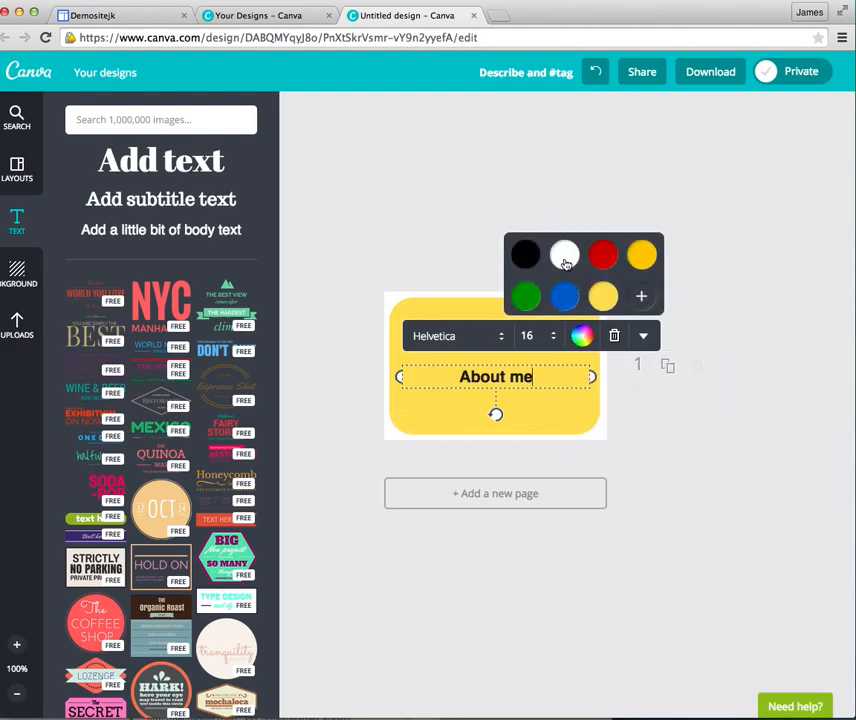
left_click(564, 257)
Change both the fill and the border colour of the rounded shape to red
left_click(543, 400)
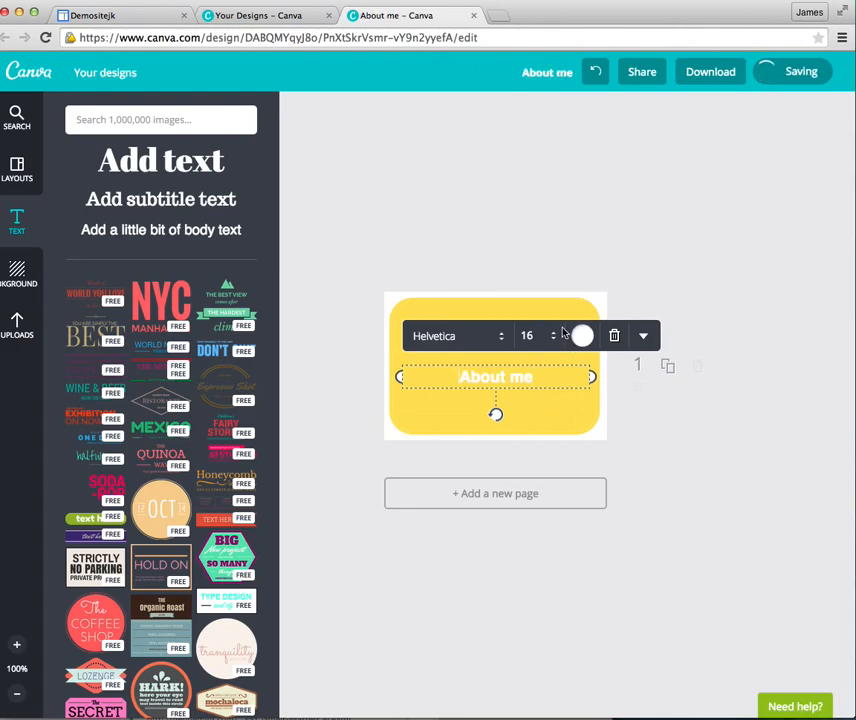
left_click(548, 397)
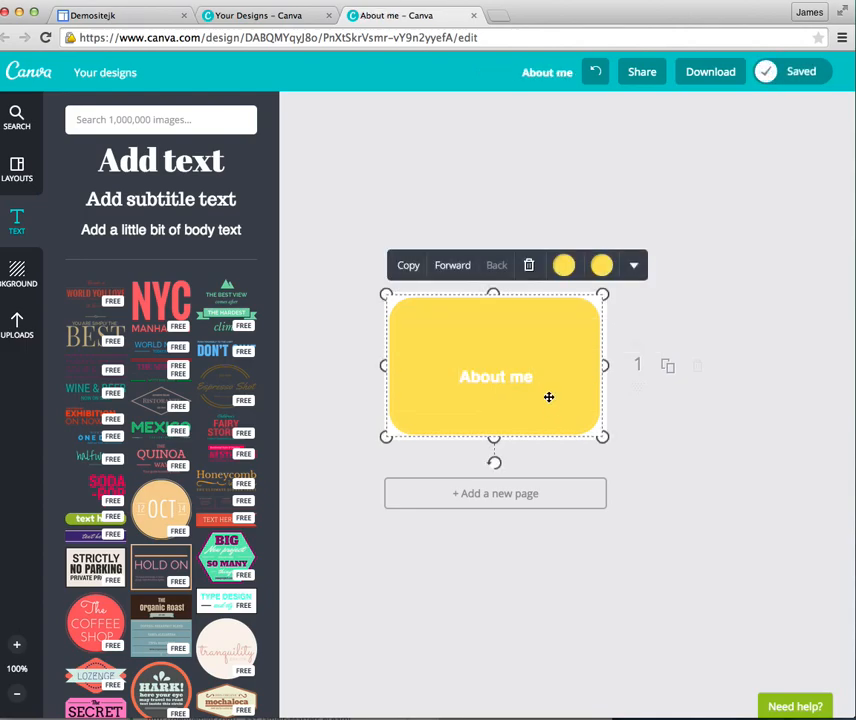
left_click(564, 265)
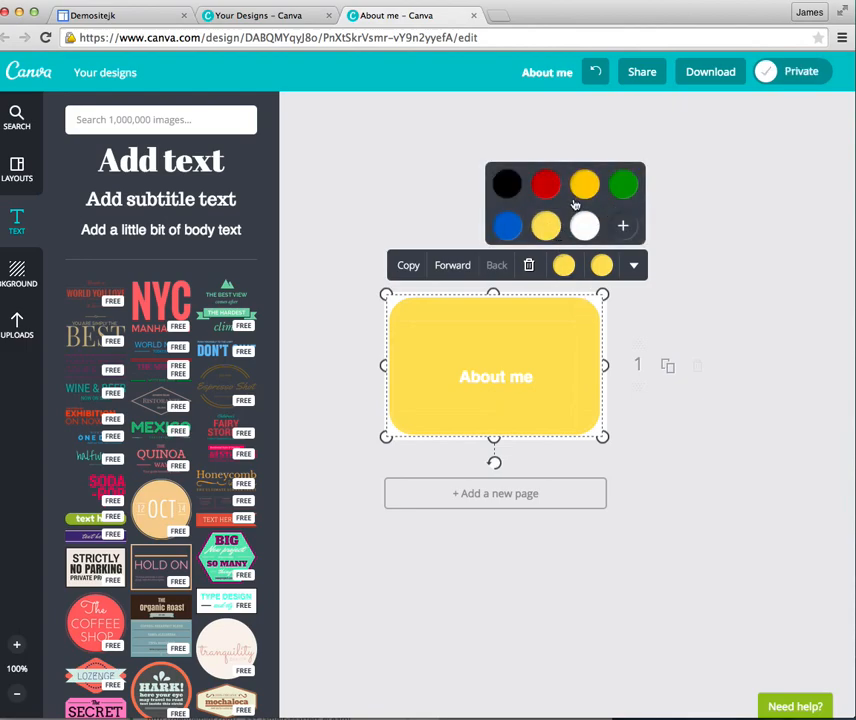
left_click(546, 184)
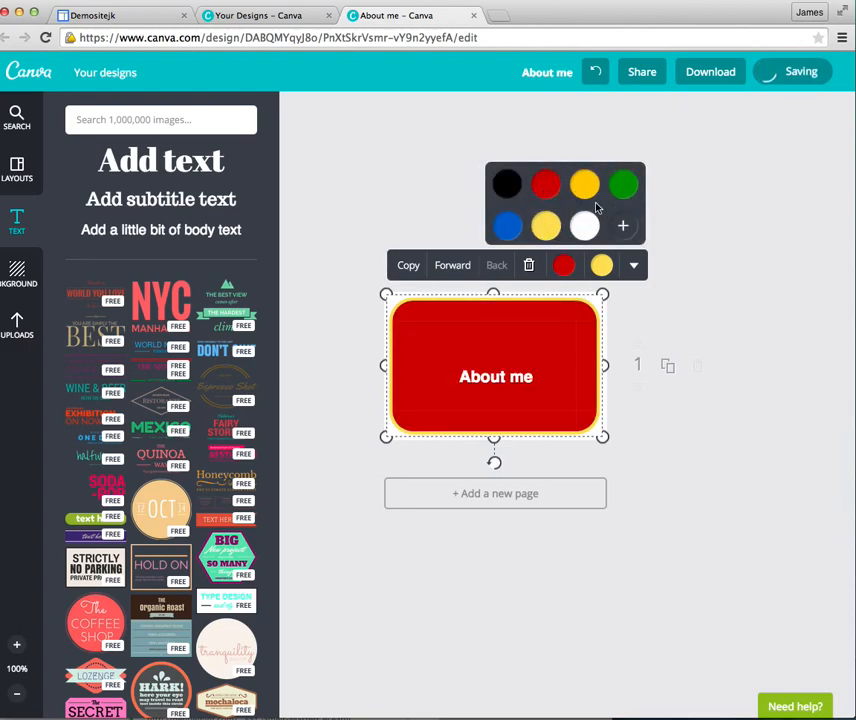
left_click(602, 265)
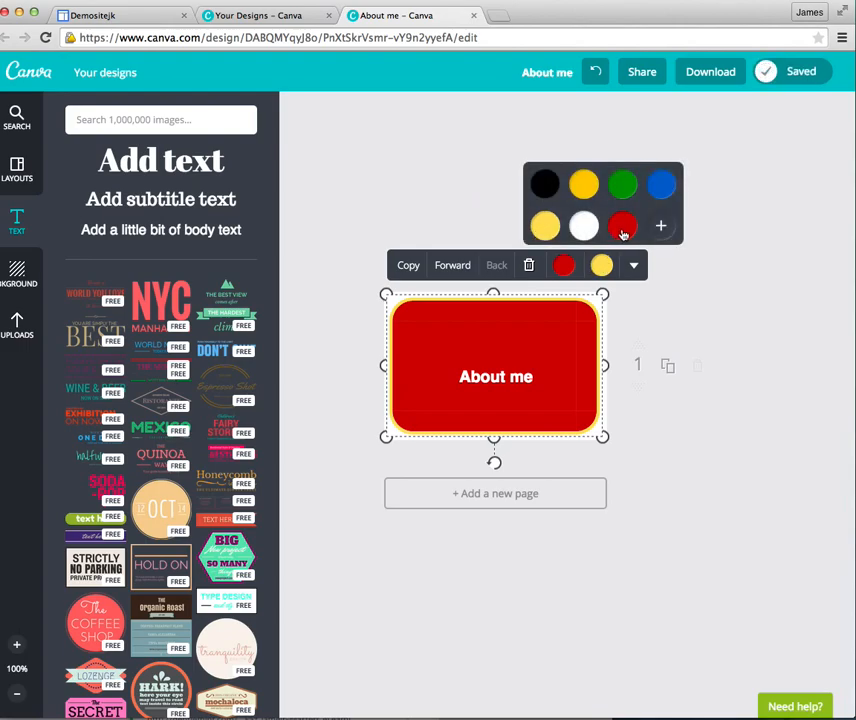
left_click(622, 228)
Set the "About me" text size to 21 and move the text to the middle of the red shape
left_click(494, 381)
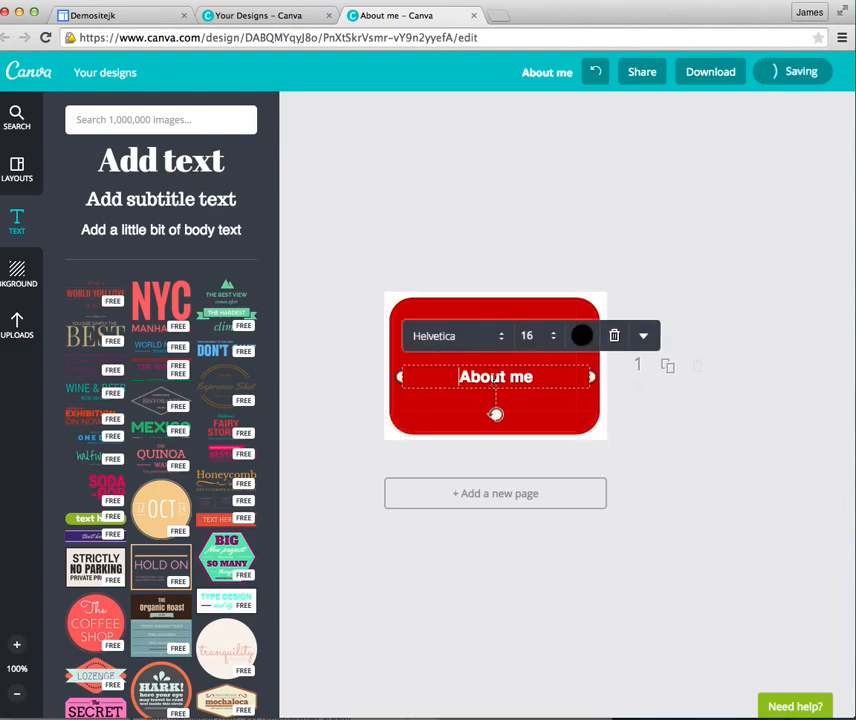
left_click(552, 336)
left_click(542, 459)
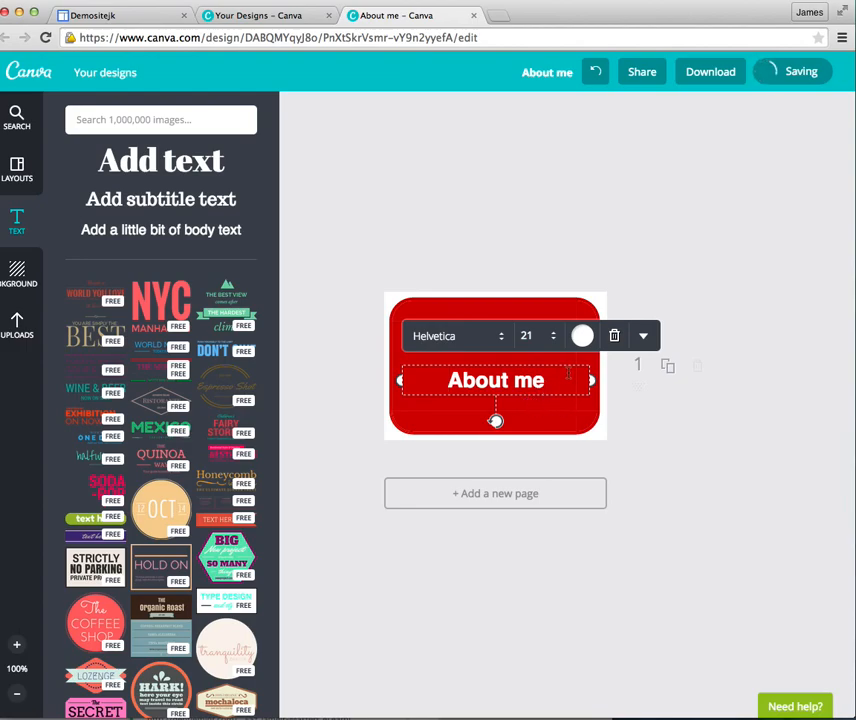
left_click(556, 319)
left_click_drag(503, 380, 529, 396)
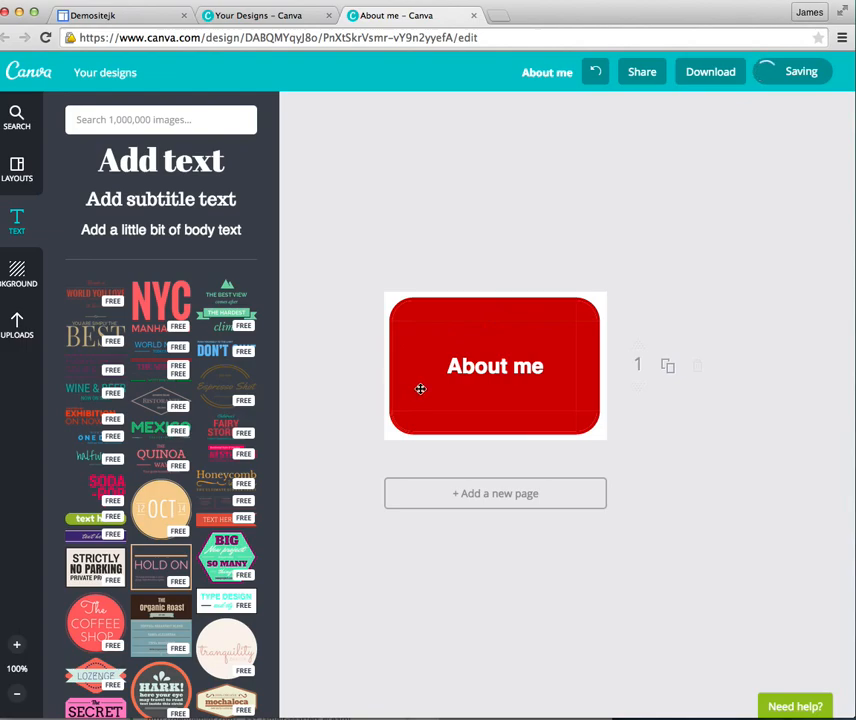
Duplicate the page with the red "About me" button
left_click(668, 371)
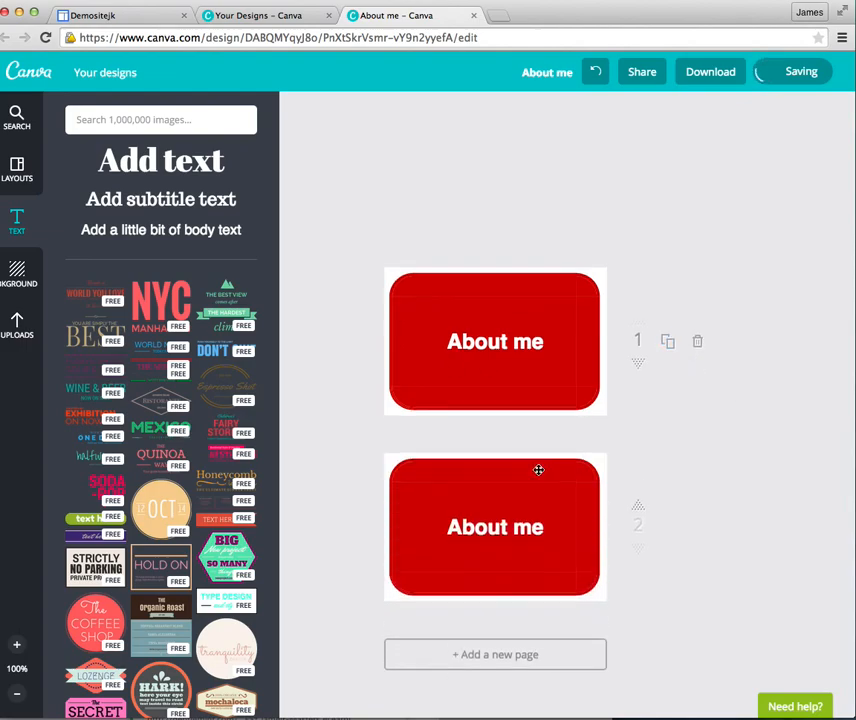
Change both the fill and the border colour of the second page's rounded shape to blue
left_click(522, 516)
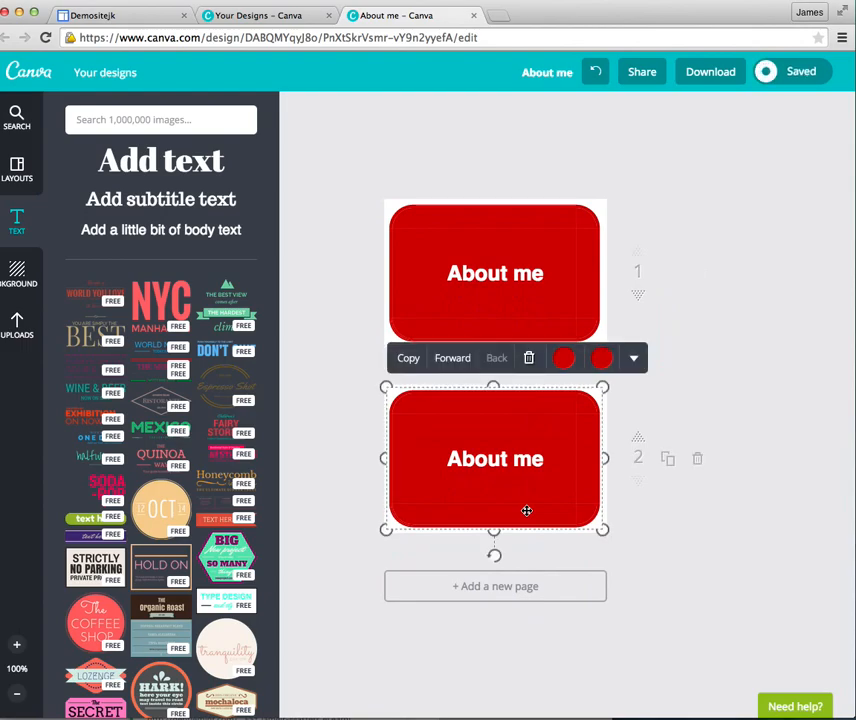
left_click(564, 358)
left_click(623, 277)
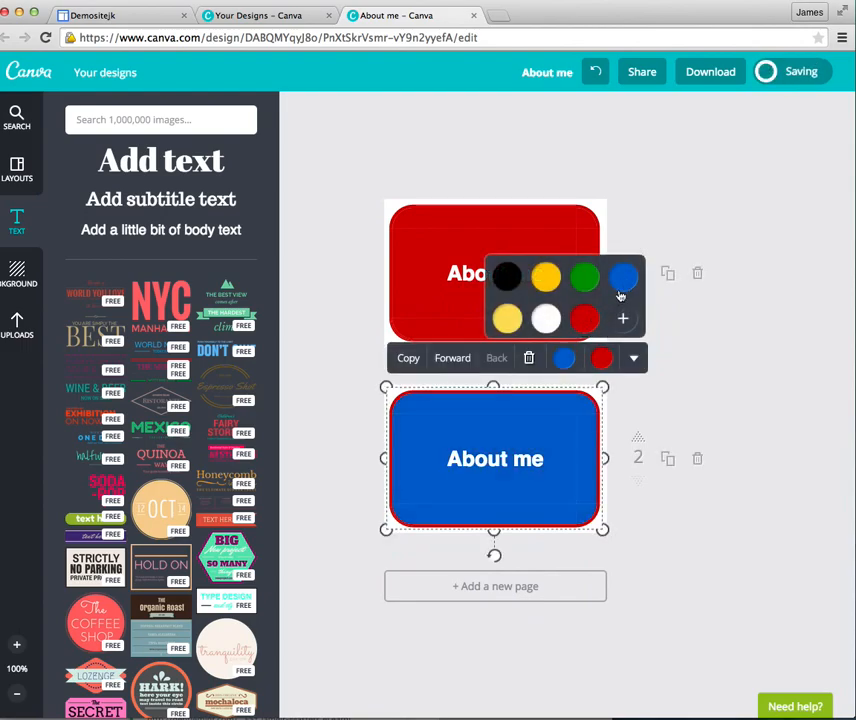
left_click(603, 360)
left_click(622, 318)
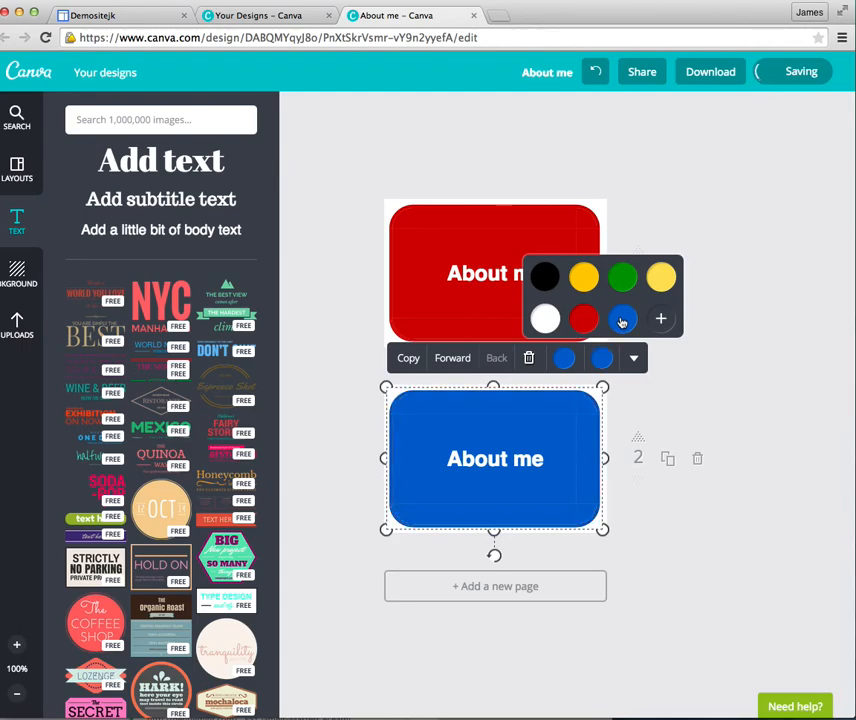
Replace the text on the blue button with "Resources" and duplicate that page
left_click(493, 456)
left_click(493, 458)
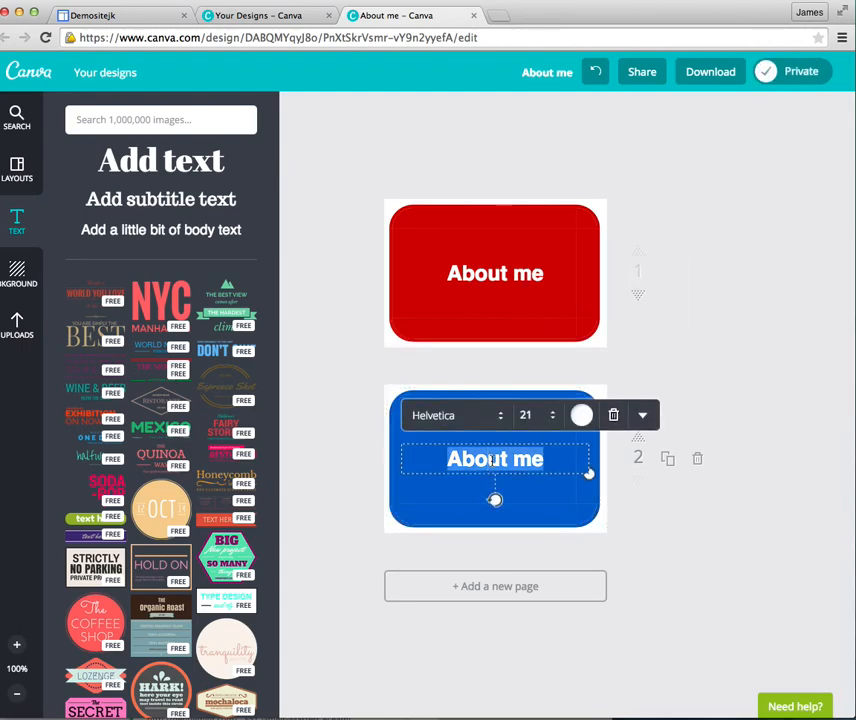
type("Resources")
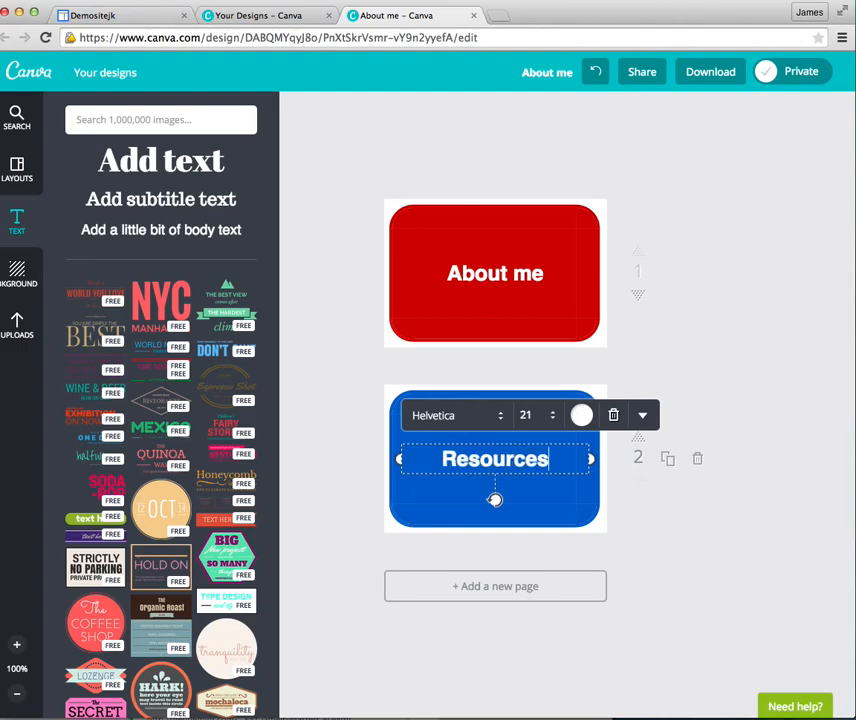
left_click(667, 462)
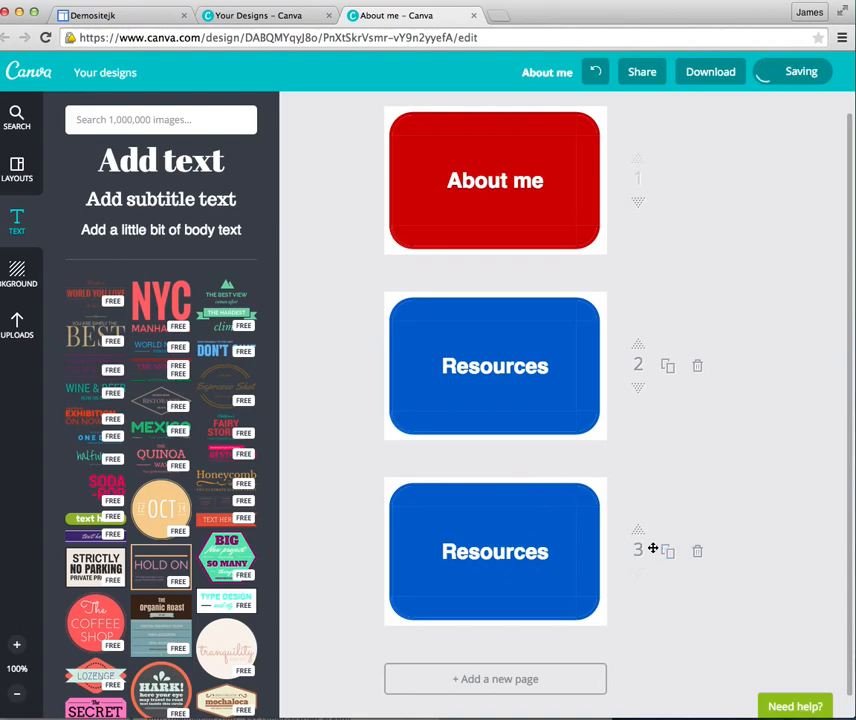
Change both the fill and the border colour of the third page's rounded shape to green
left_click(443, 552)
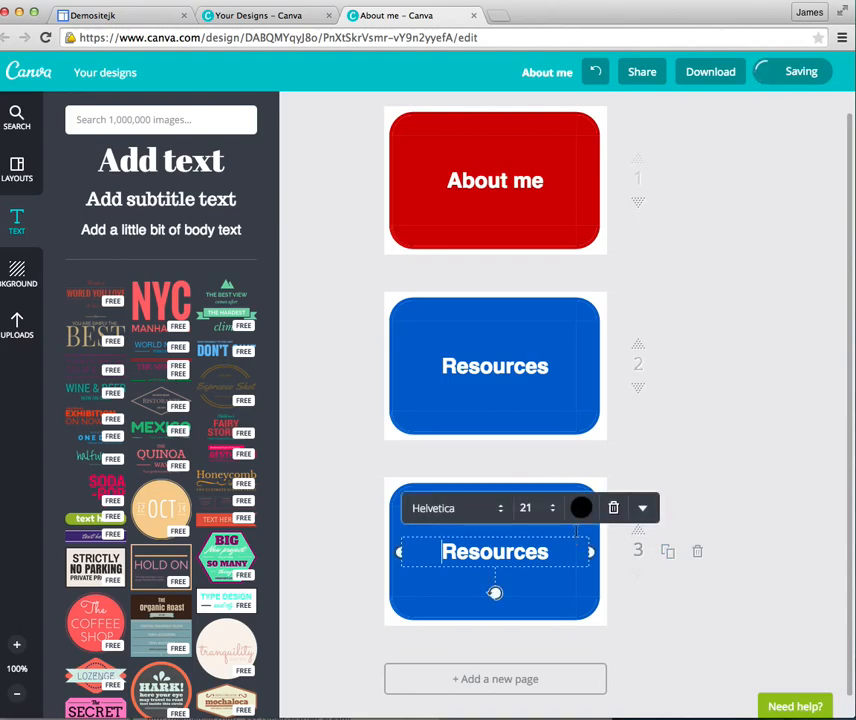
left_click(541, 596)
left_click(573, 554)
left_click(566, 455)
left_click(587, 372)
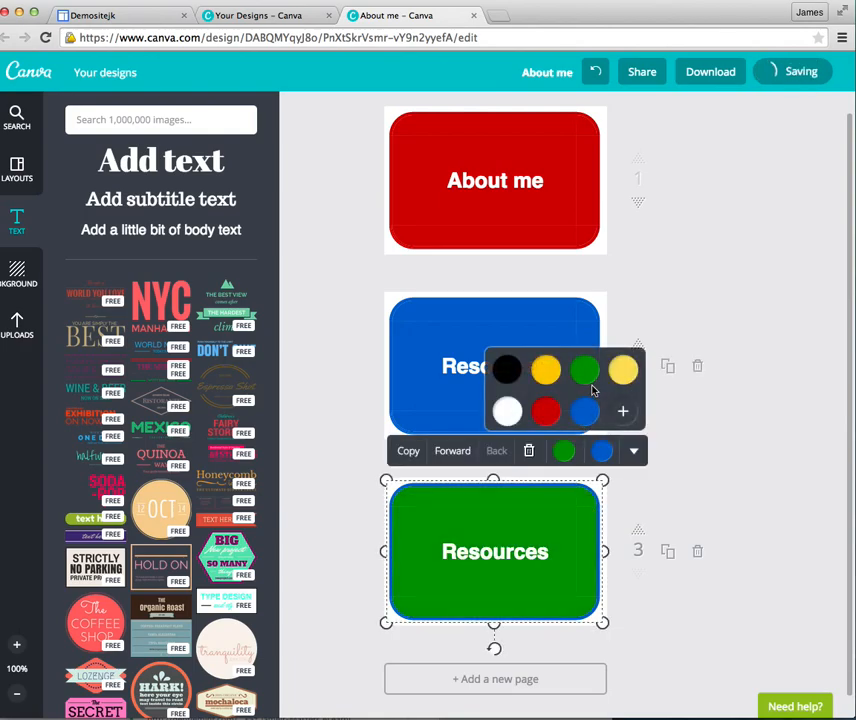
left_click(602, 451)
left_click(623, 416)
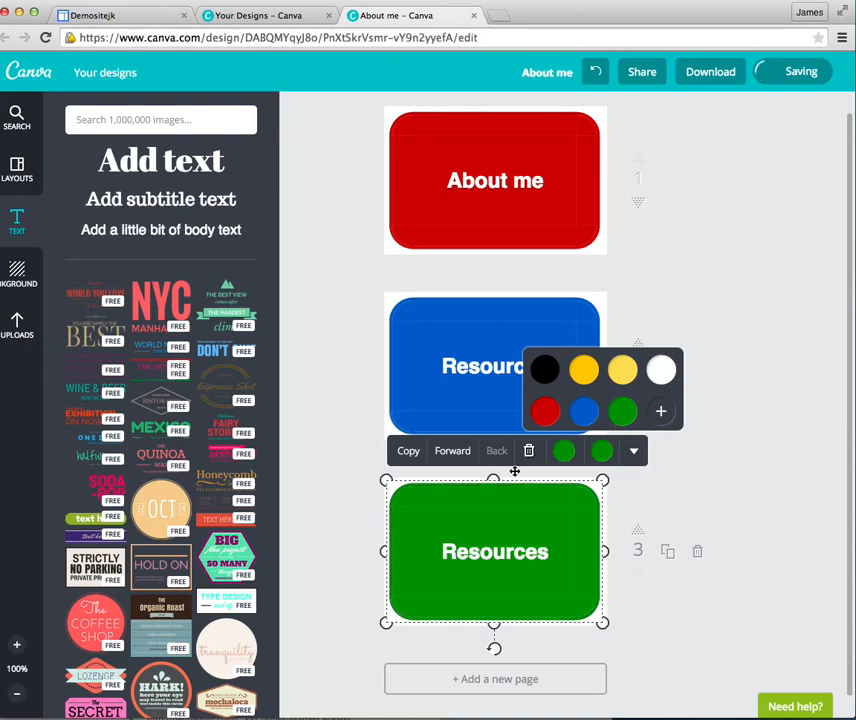
Replace the text on the green button with "Links"
left_click(501, 562)
double_click(496, 557)
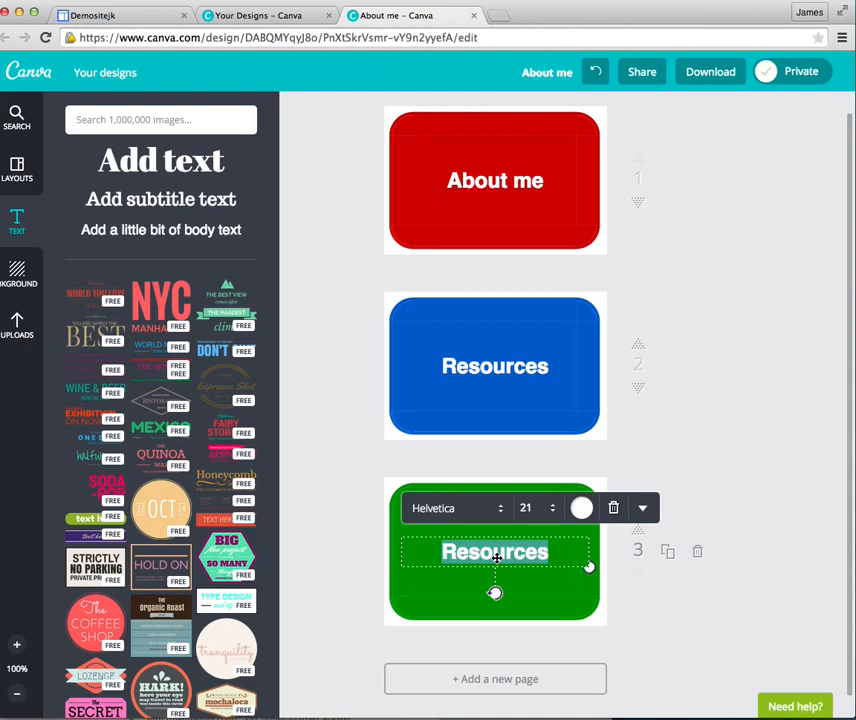
type("Links")
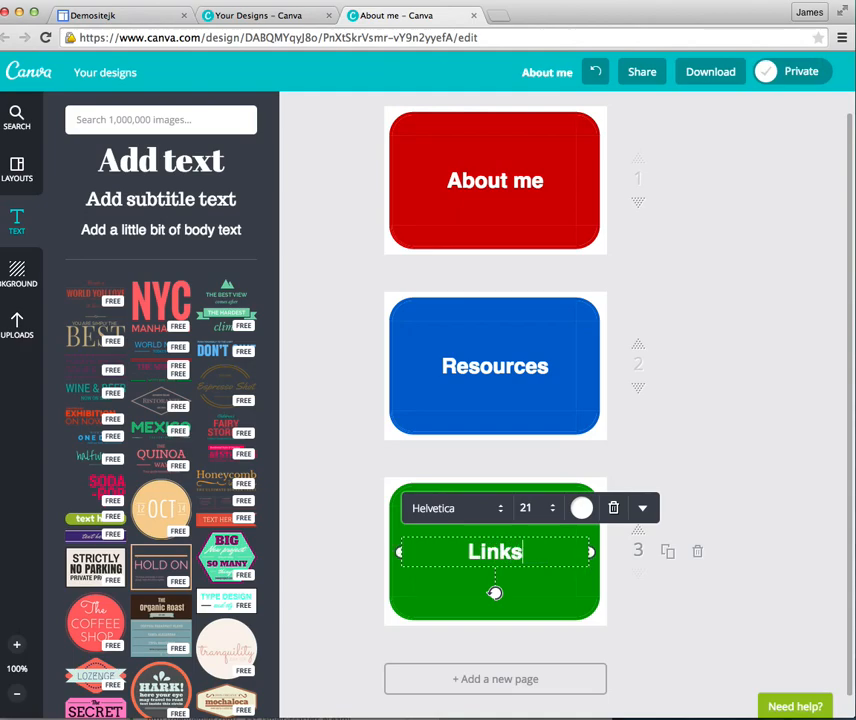
left_click(674, 627)
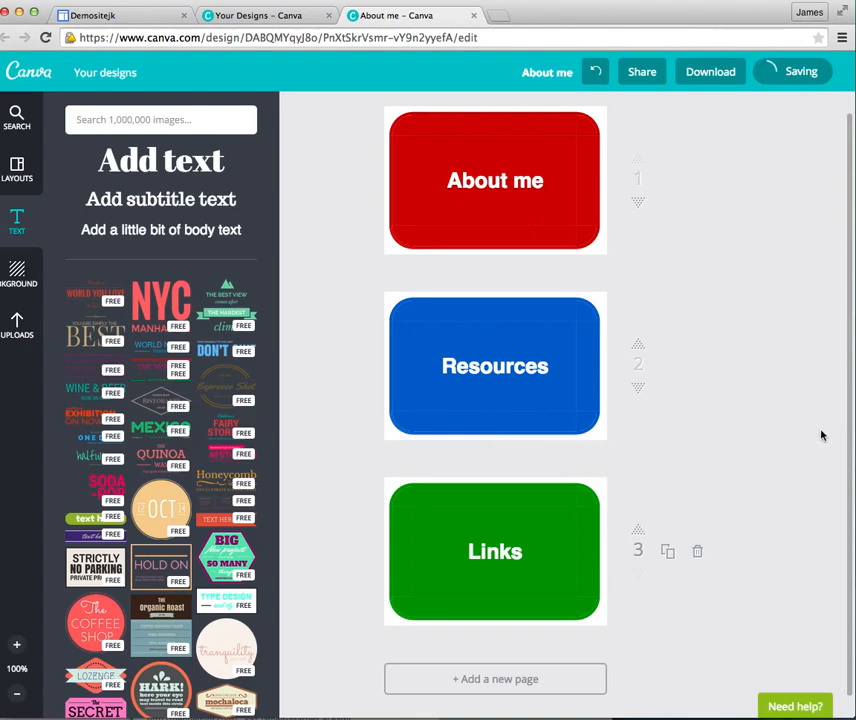
Download the three button pages as images and move the downloaded About me.zip to the desktop
scroll(790, 437, "down", 1)
scroll(790, 437, "up", 2)
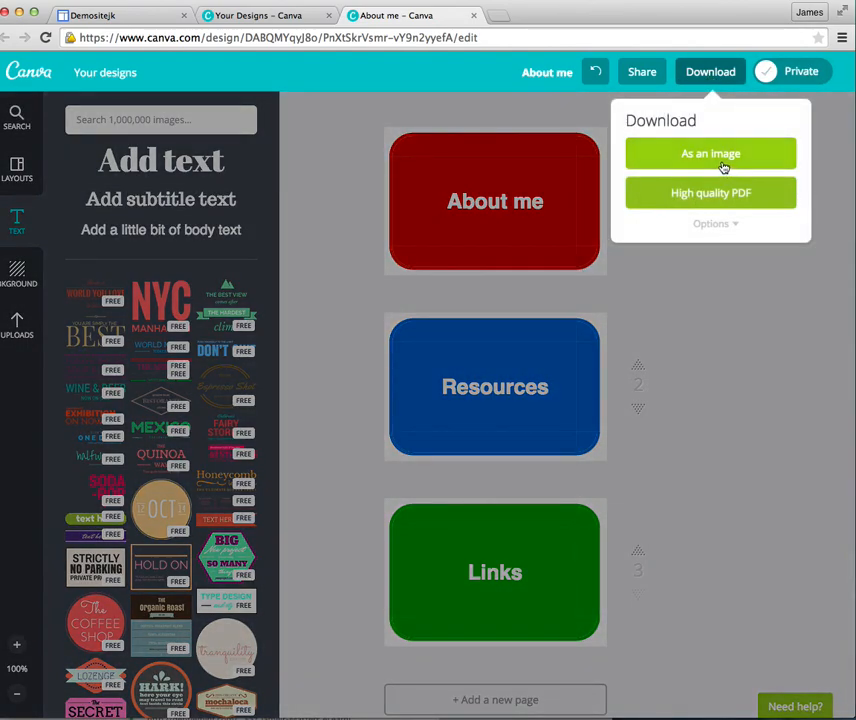
left_click(722, 160)
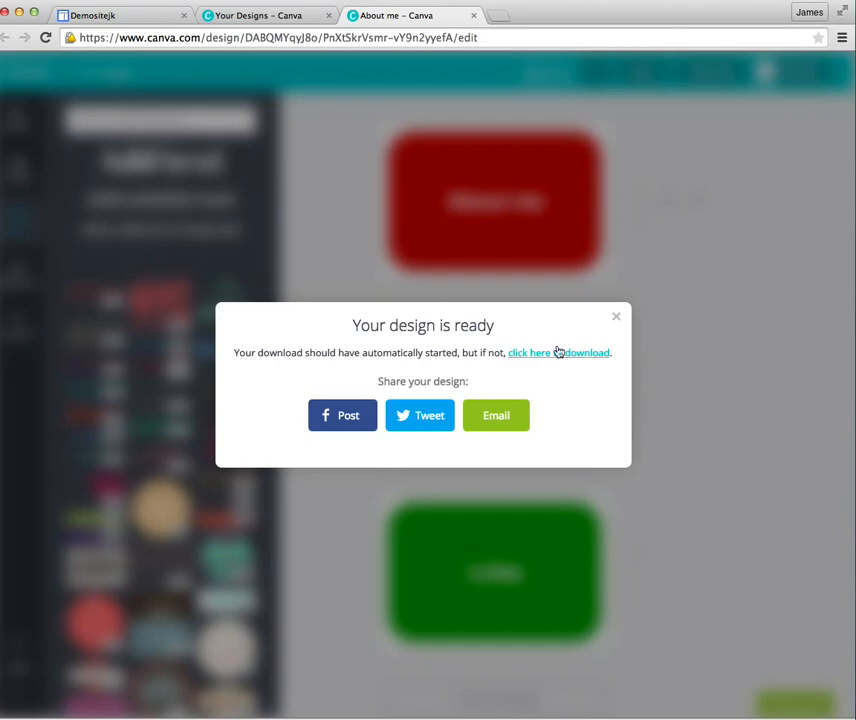
left_click(616, 318)
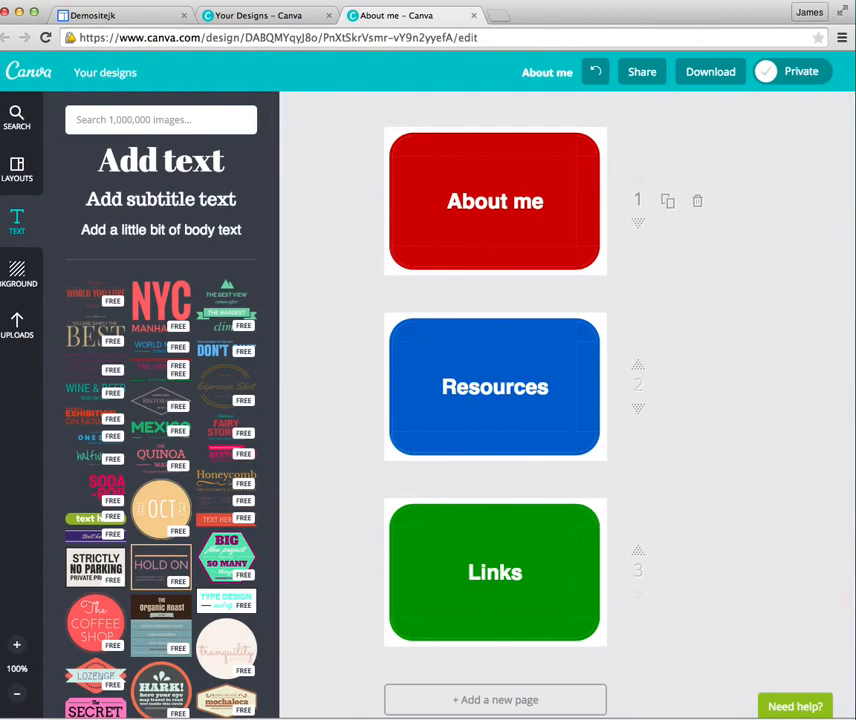
left_click_drag(90, 715, 753, 344)
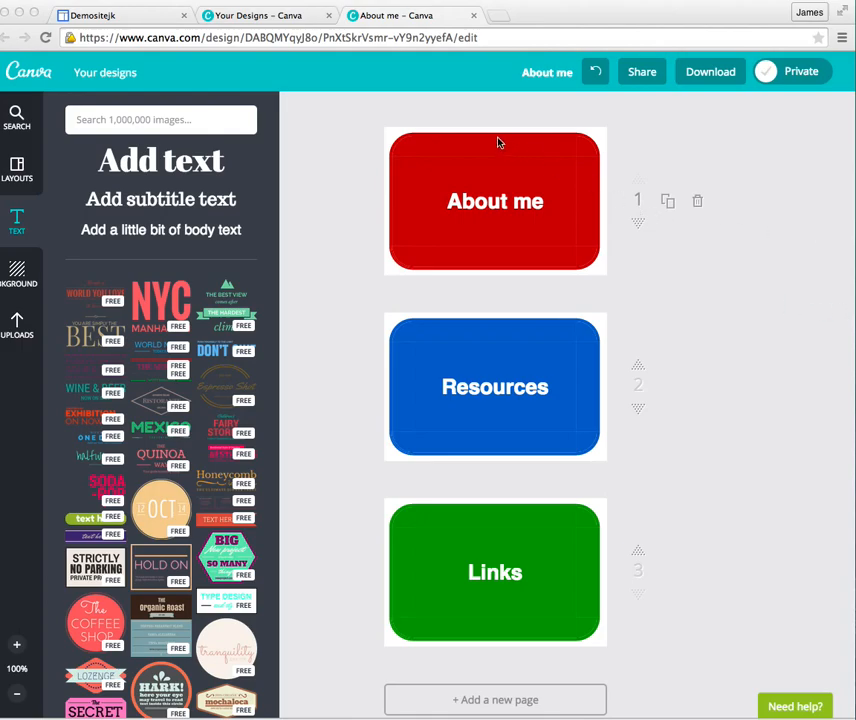
Switch to Google Sites and, in edit mode on the Home page, insert a table with one row and four columns
left_click(111, 22)
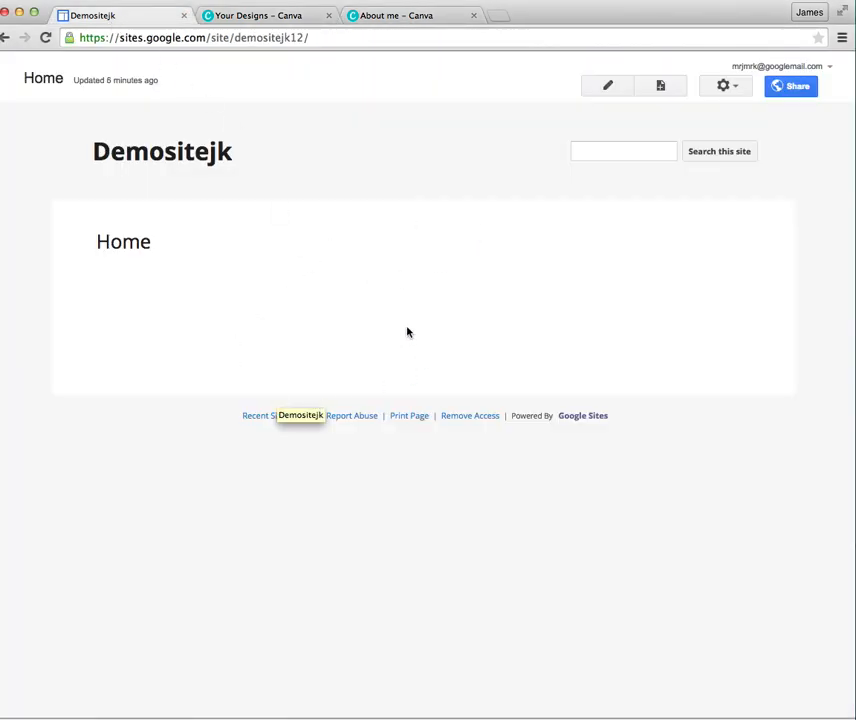
left_click(608, 88)
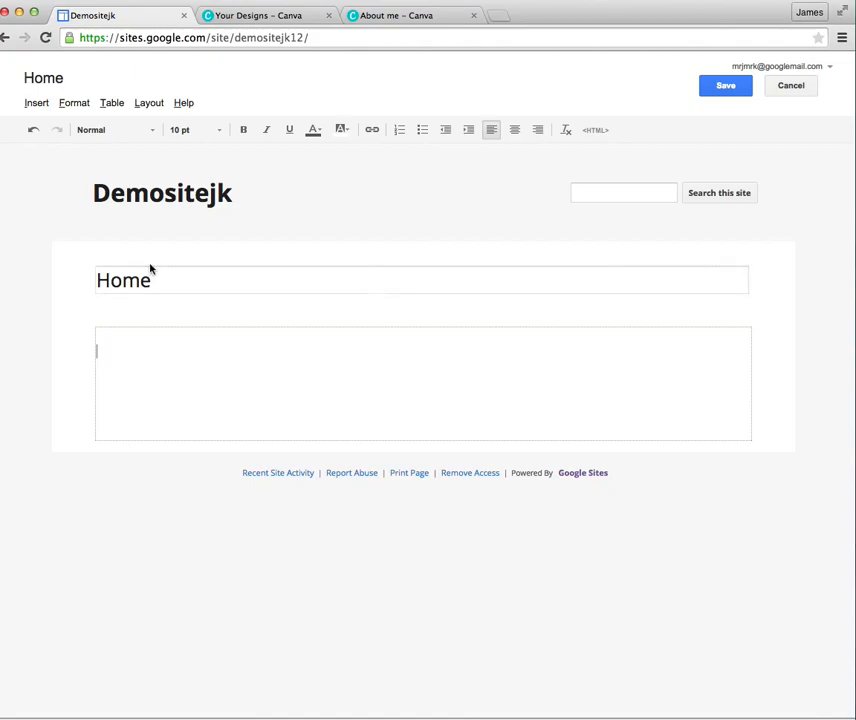
left_click(112, 104)
mouse_move(153, 124)
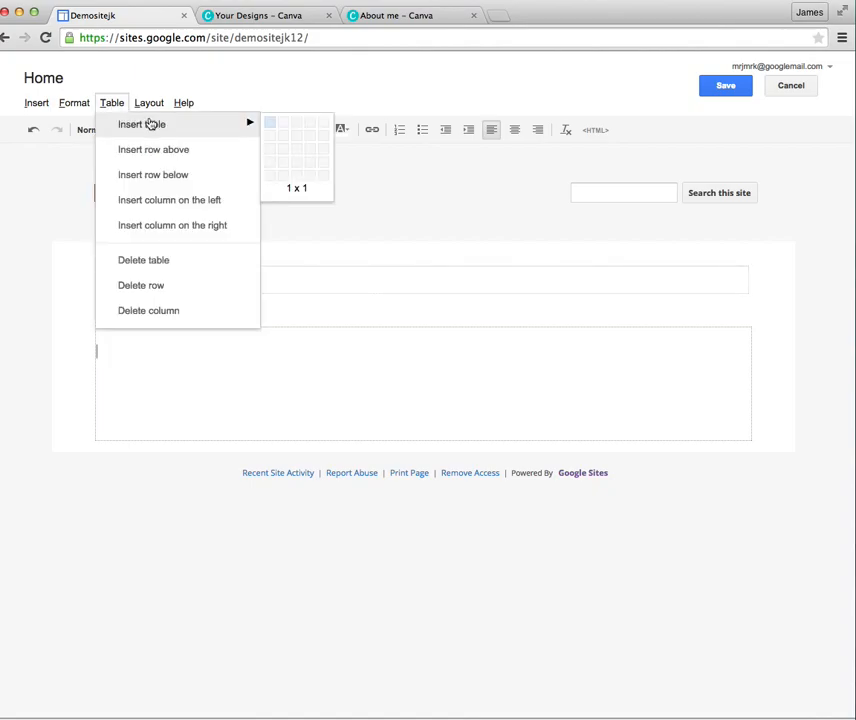
left_click(311, 128)
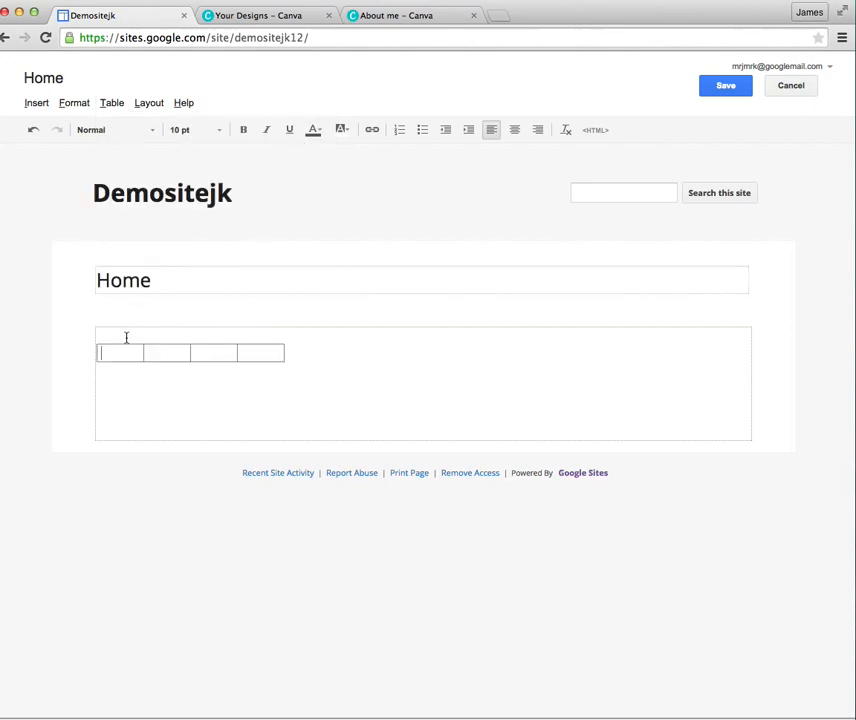
Upload 1.png, 2.png and 3.png from the About me folder and insert the "About me" image in the table's second cell
left_click(156, 356)
left_click(40, 106)
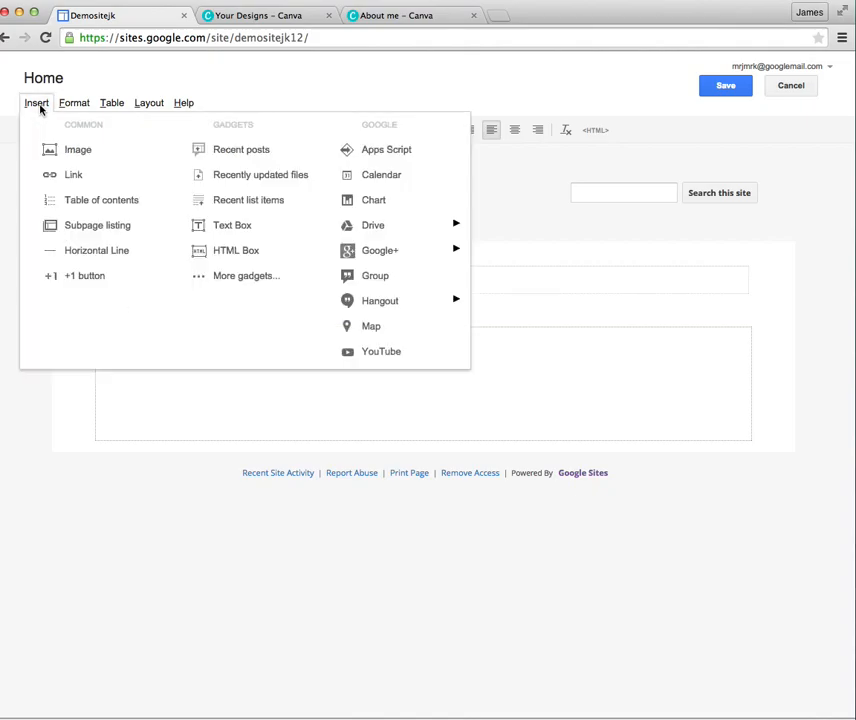
left_click(80, 157)
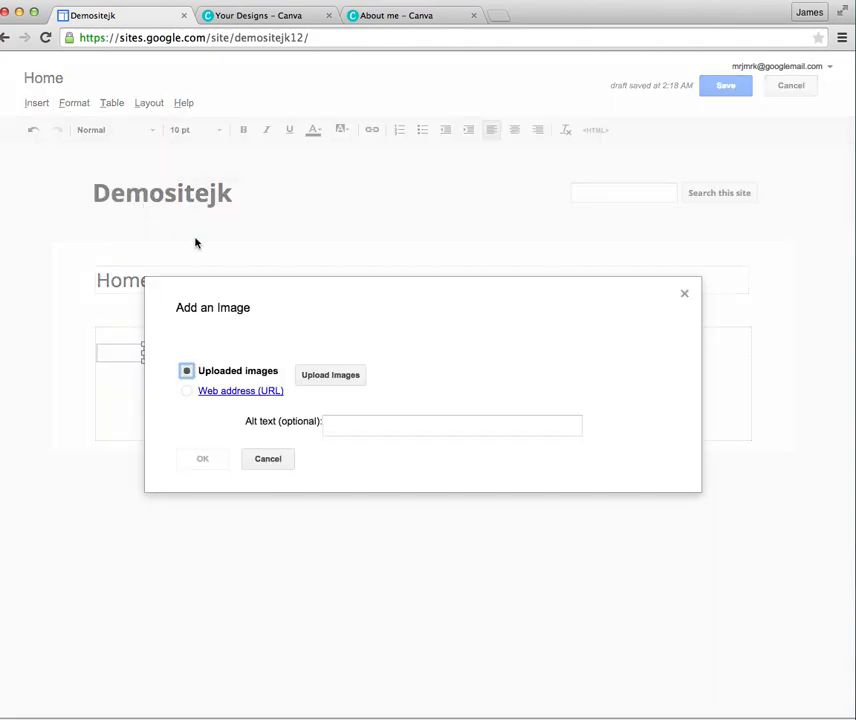
left_click(333, 380)
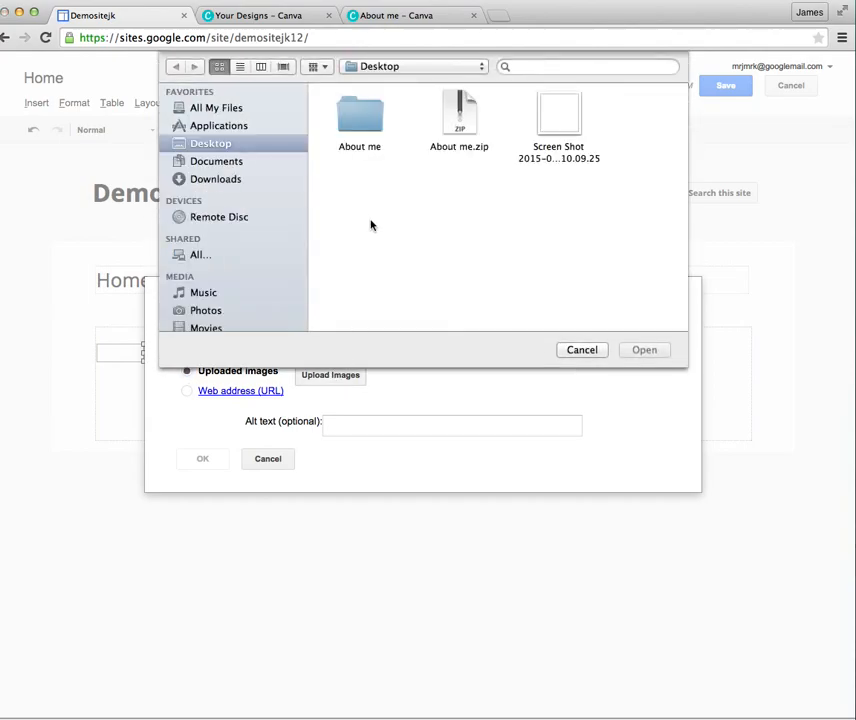
left_click(363, 124)
double_click(363, 124)
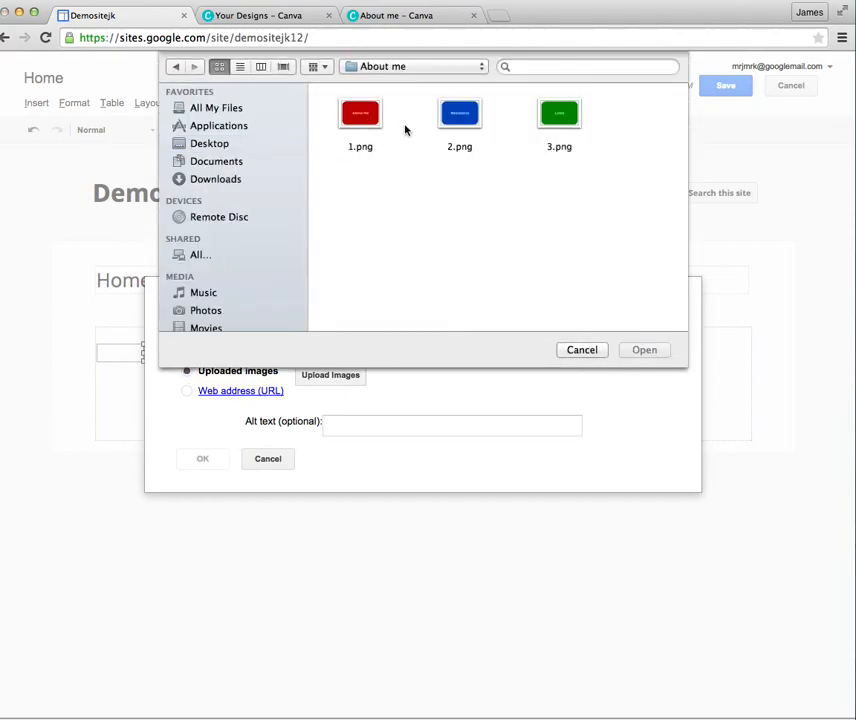
left_click(361, 118)
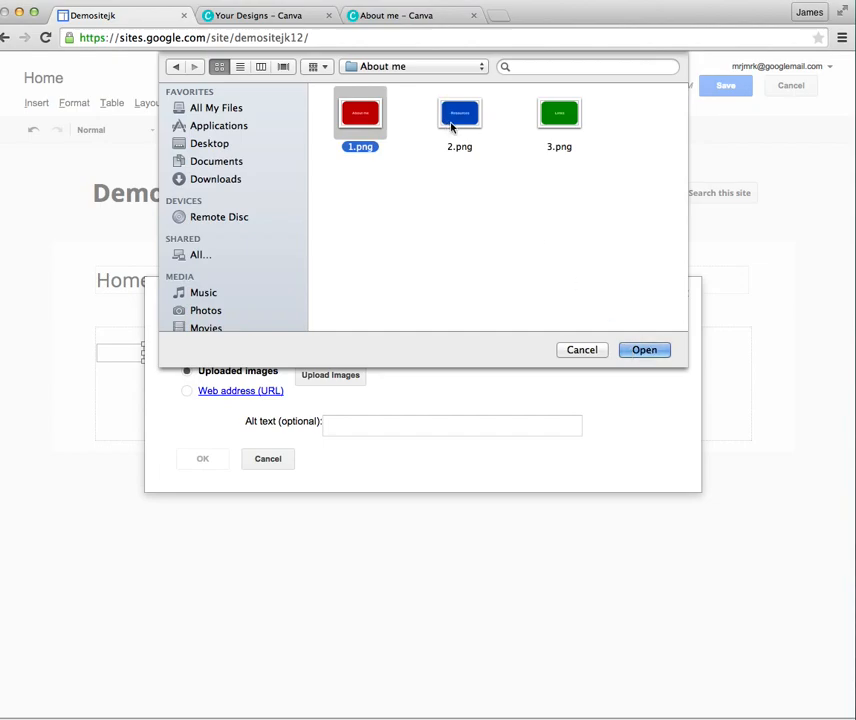
left_click(469, 120, "shift")
left_click(570, 118, "shift")
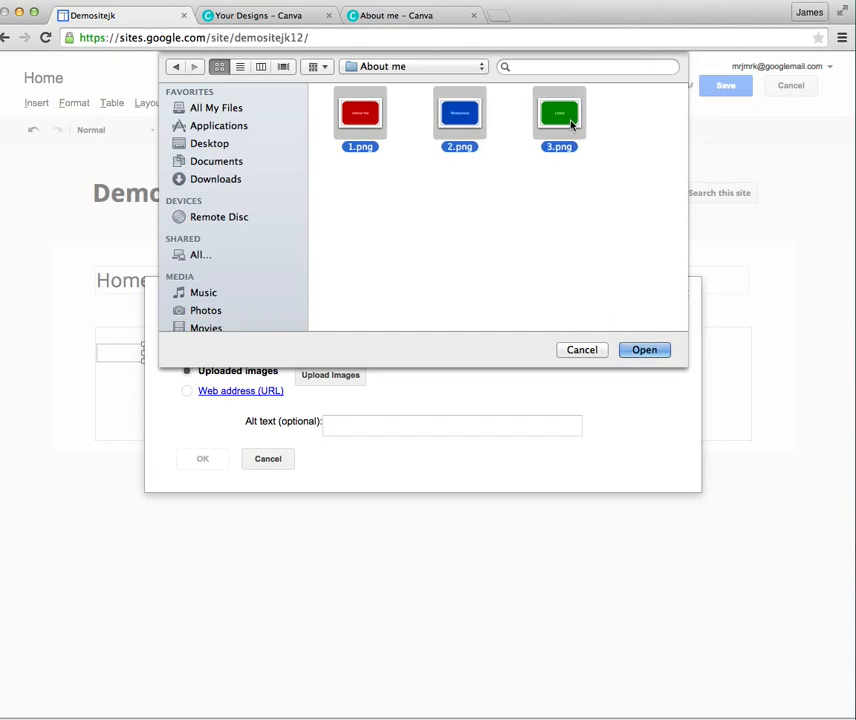
left_click(642, 349)
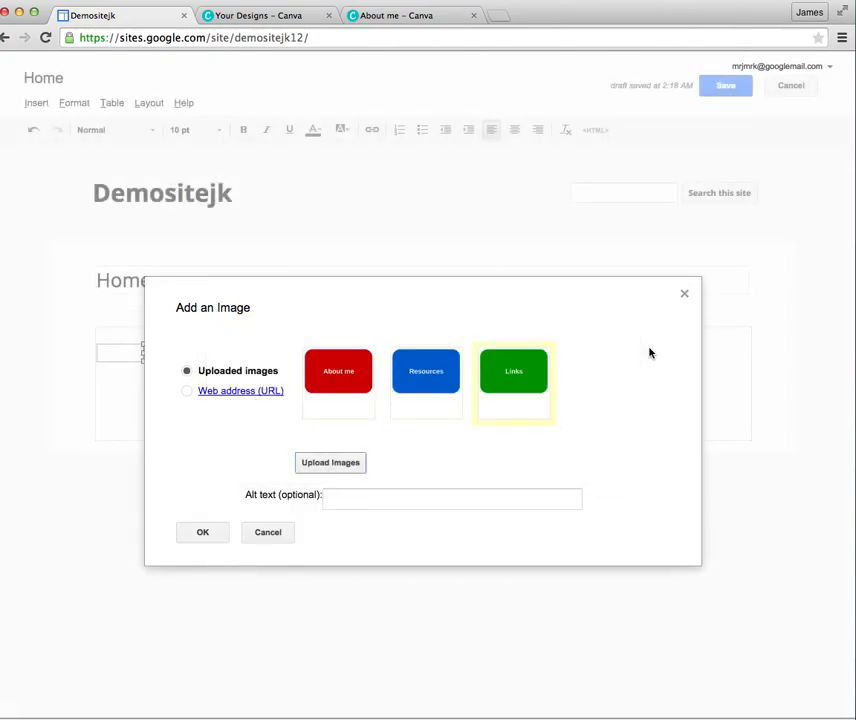
left_click(350, 405)
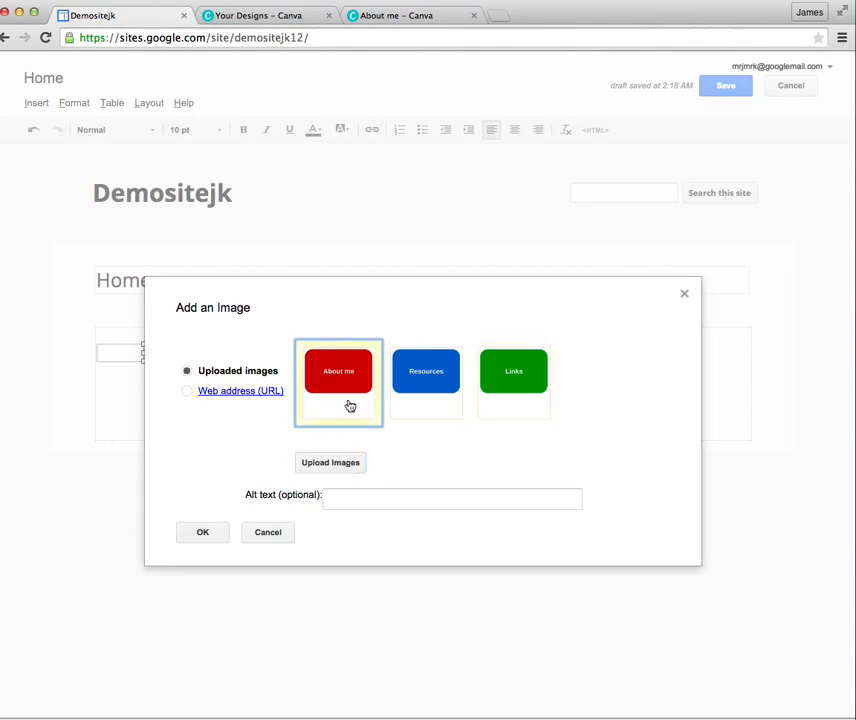
left_click(205, 532)
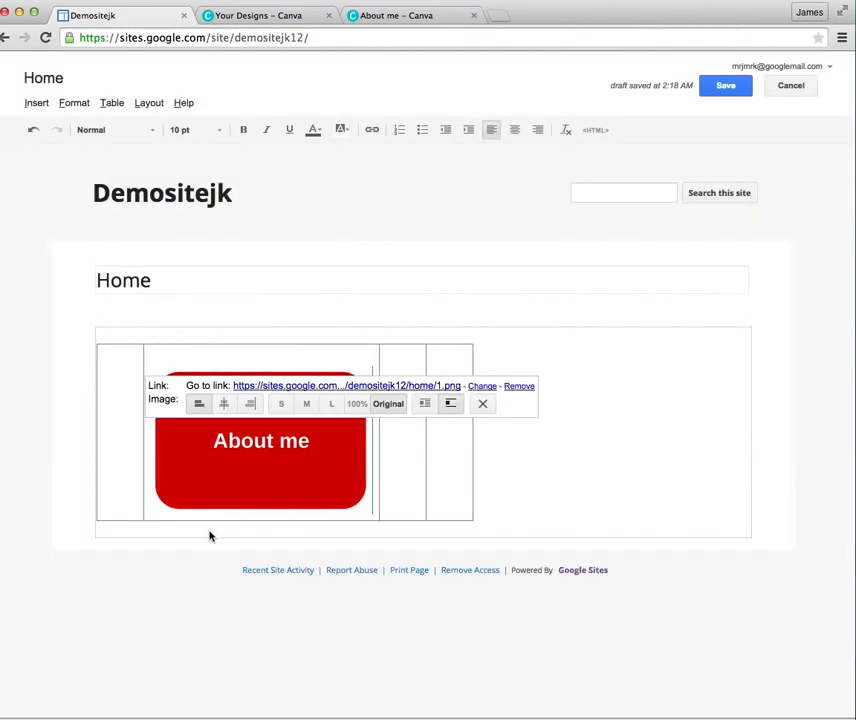
Insert the uploaded blue "Resources" image in the table's third cell
left_click(394, 387)
left_click(38, 104)
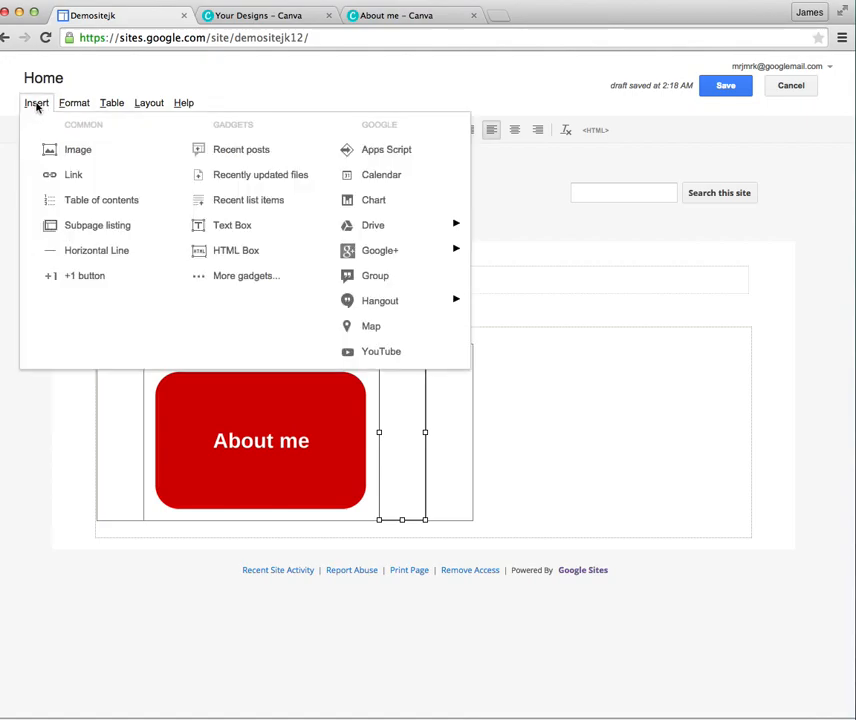
left_click(88, 156)
left_click(397, 349)
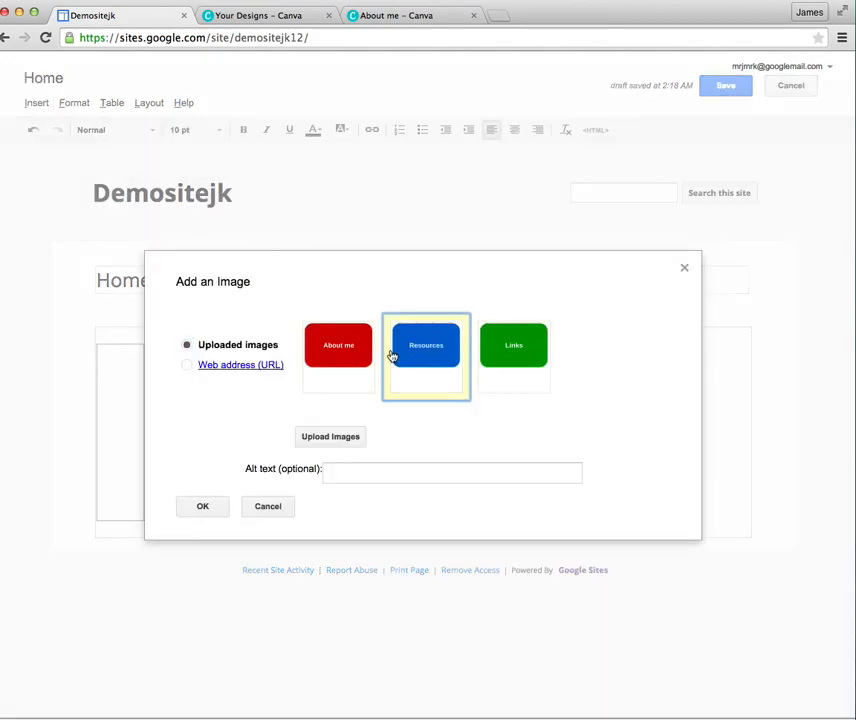
left_click(198, 505)
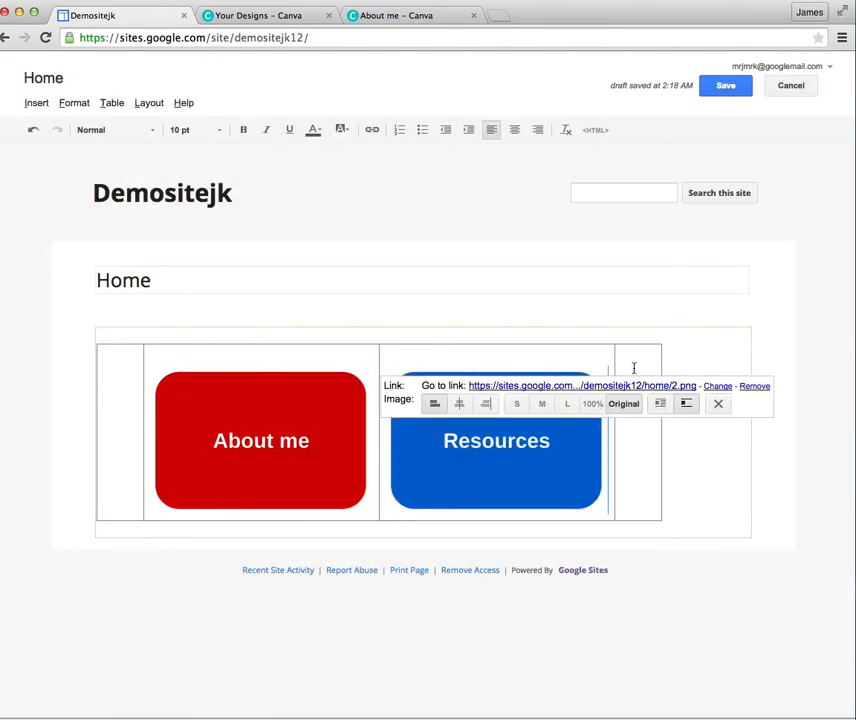
Insert the uploaded green "Links" image in the table's fourth cell
left_click(634, 367)
left_click(34, 104)
left_click(109, 156)
left_click(509, 356)
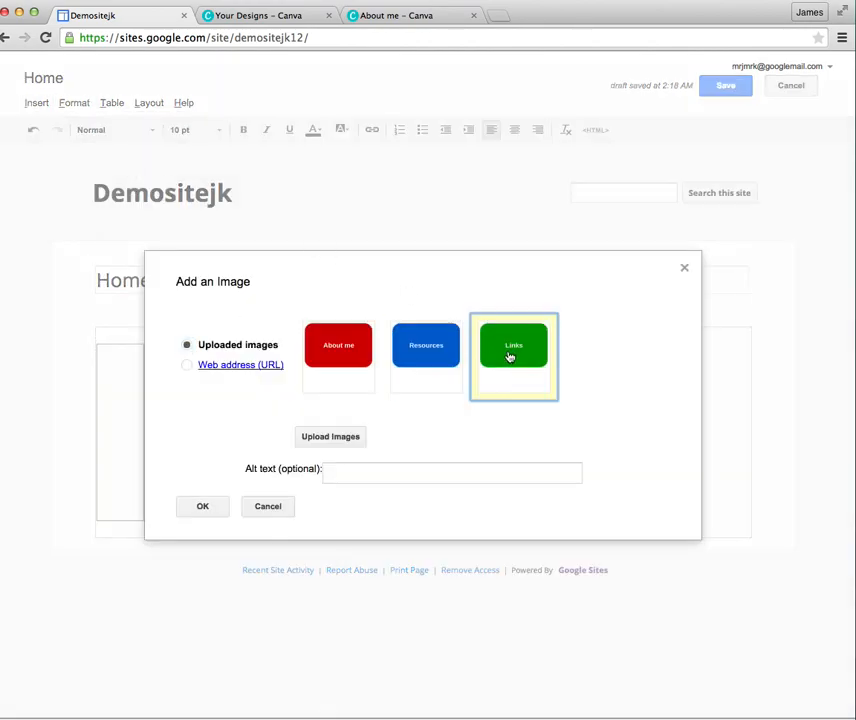
left_click(205, 508)
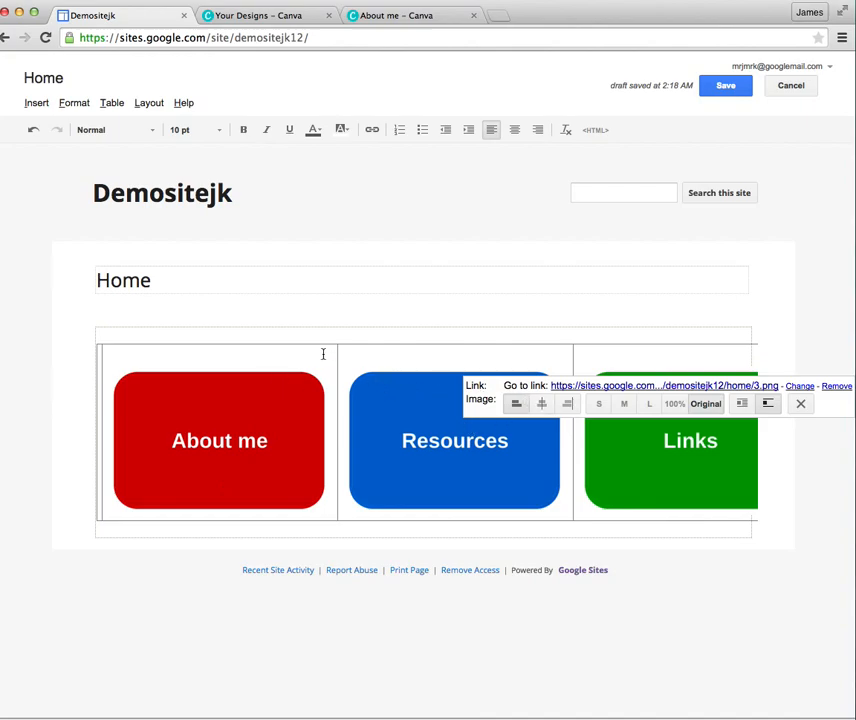
left_click(227, 363)
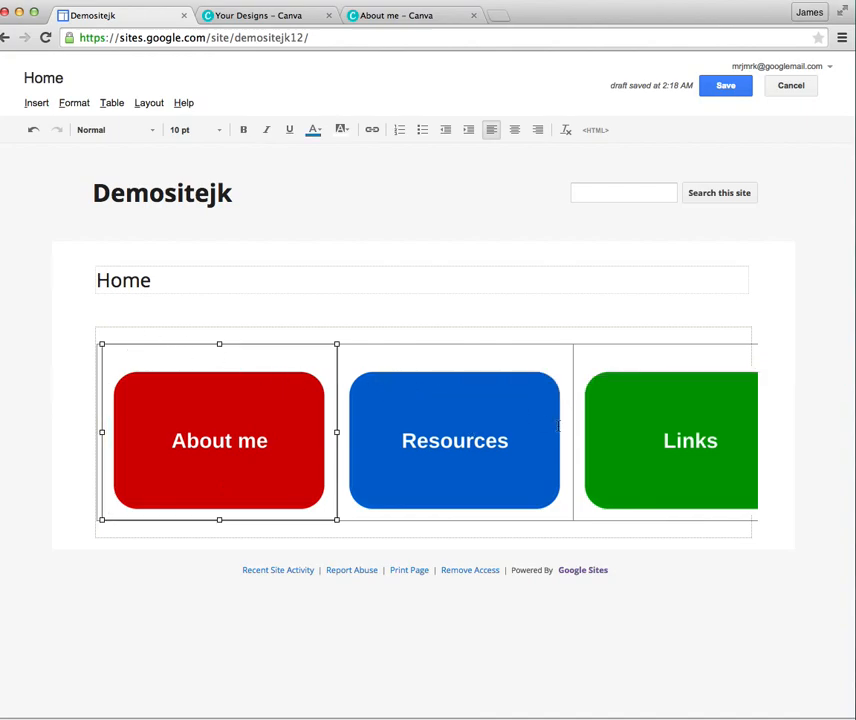
Remove the blank line above the "About me", "Resources" and "Links" images in their table cells and save the page
left_click(124, 357)
key("Down")
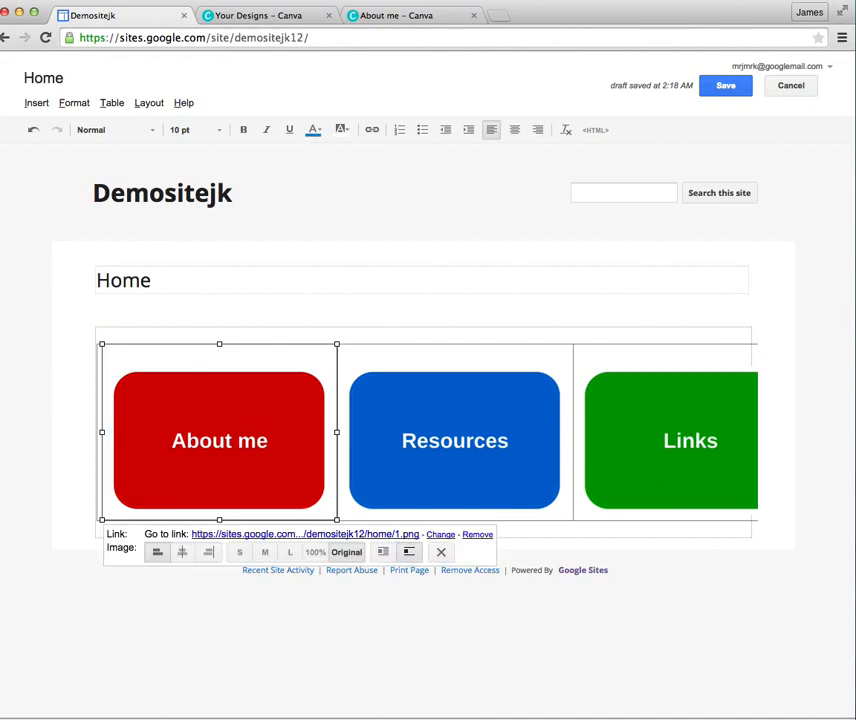
key("BackSpace")
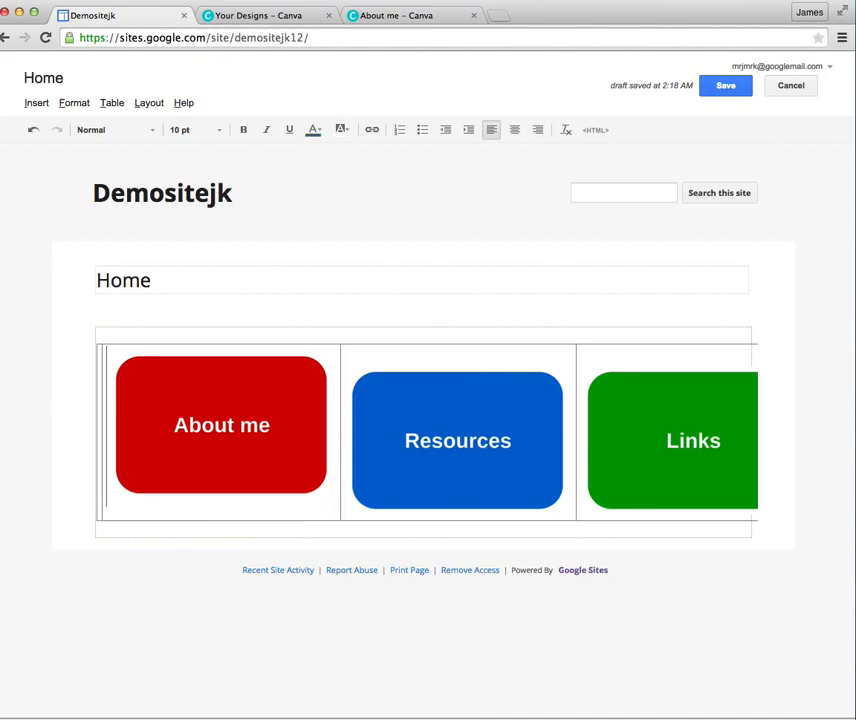
left_click(372, 360)
key("Down")
key("Down")
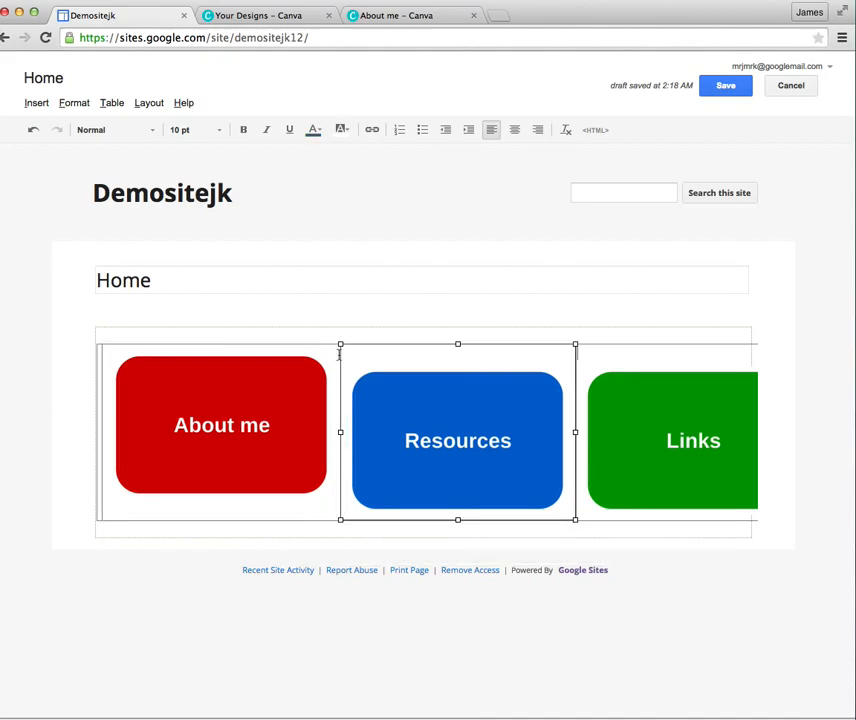
key("BackSpace")
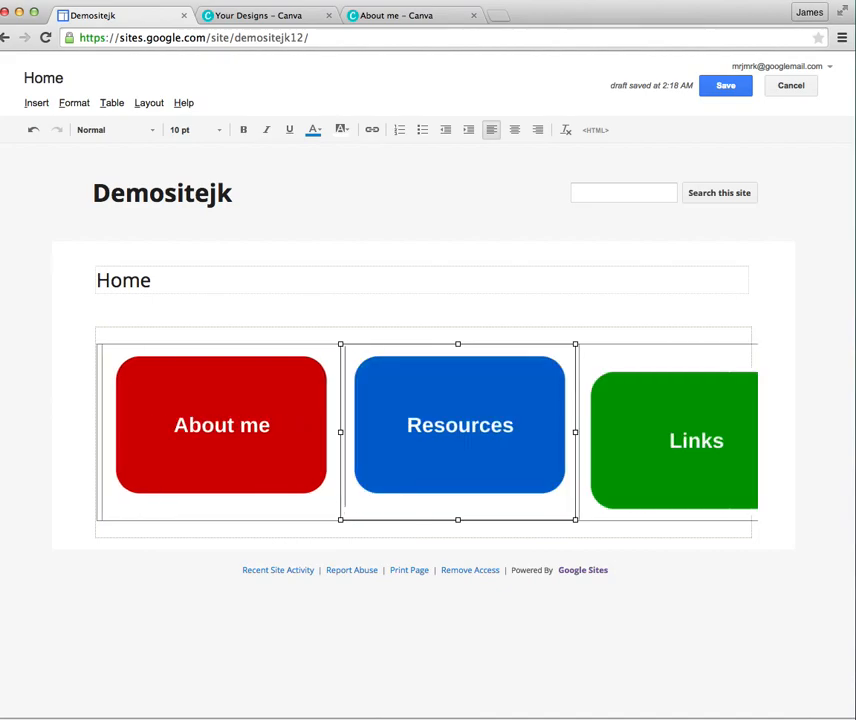
left_click(598, 353)
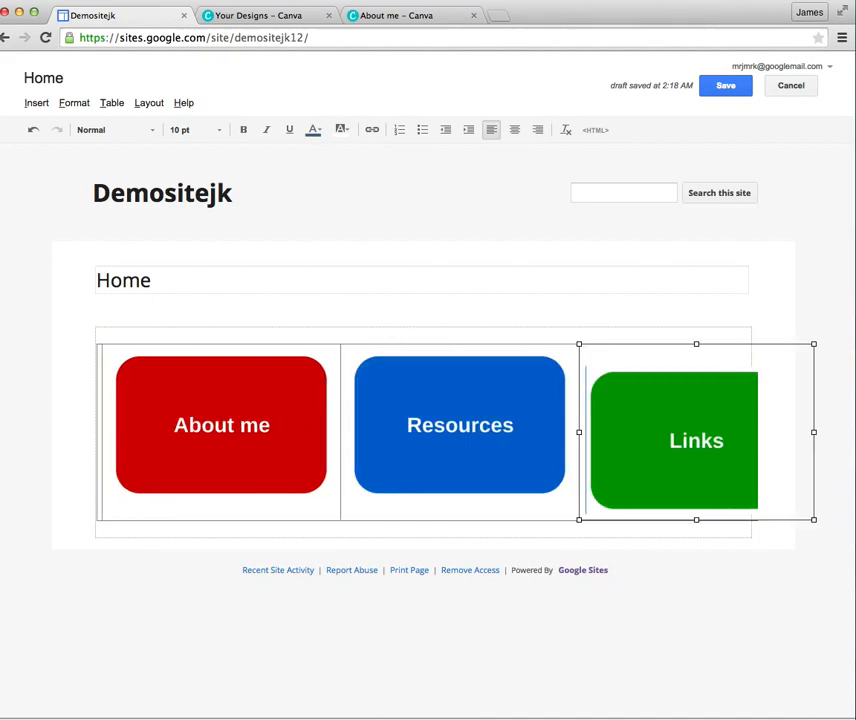
key("BackSpace")
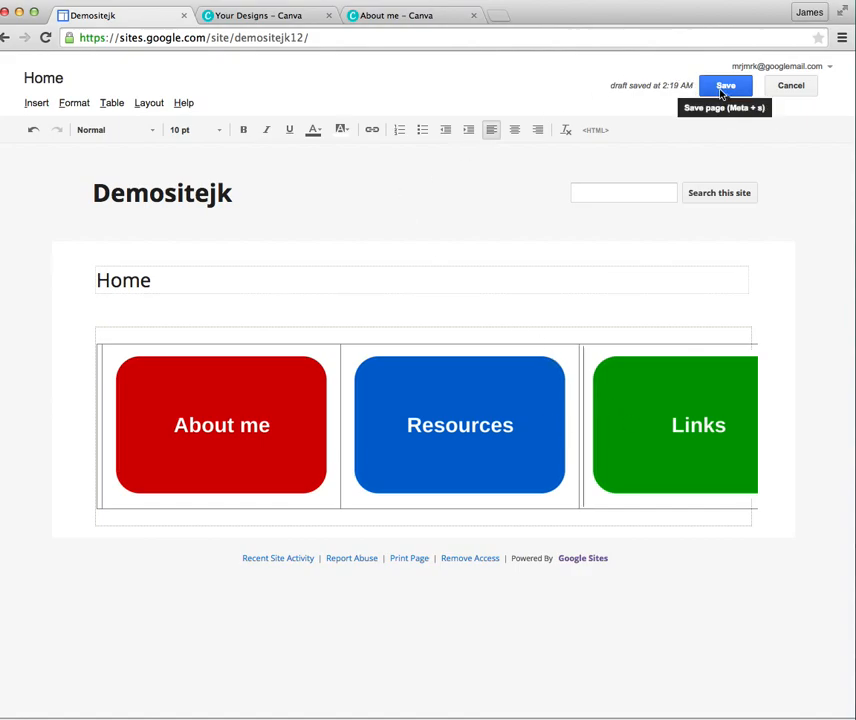
left_click(722, 90)
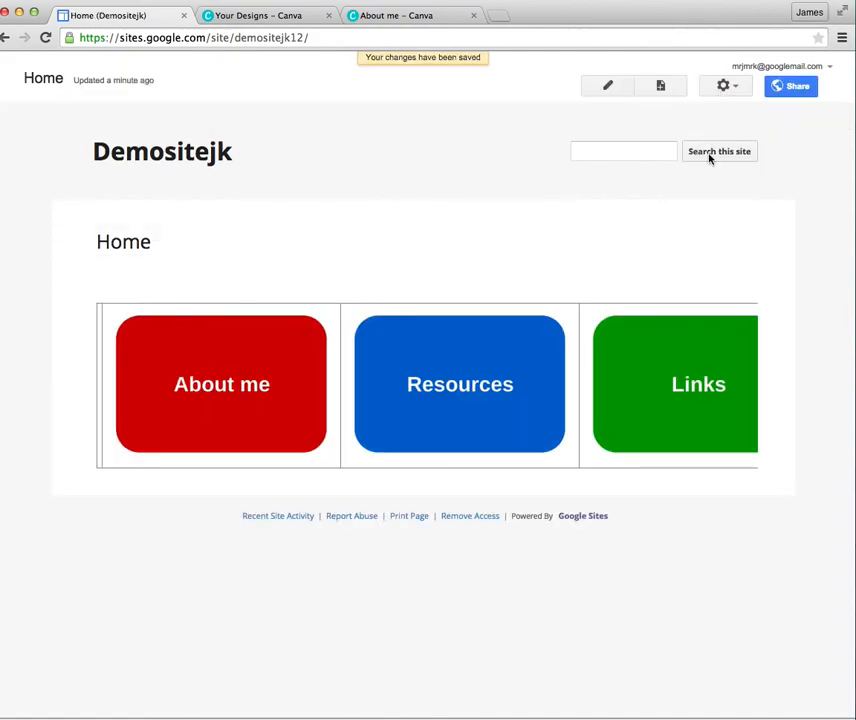
Edit the site layout to use a custom site width of 1100px and close the layout editor
left_click(724, 86)
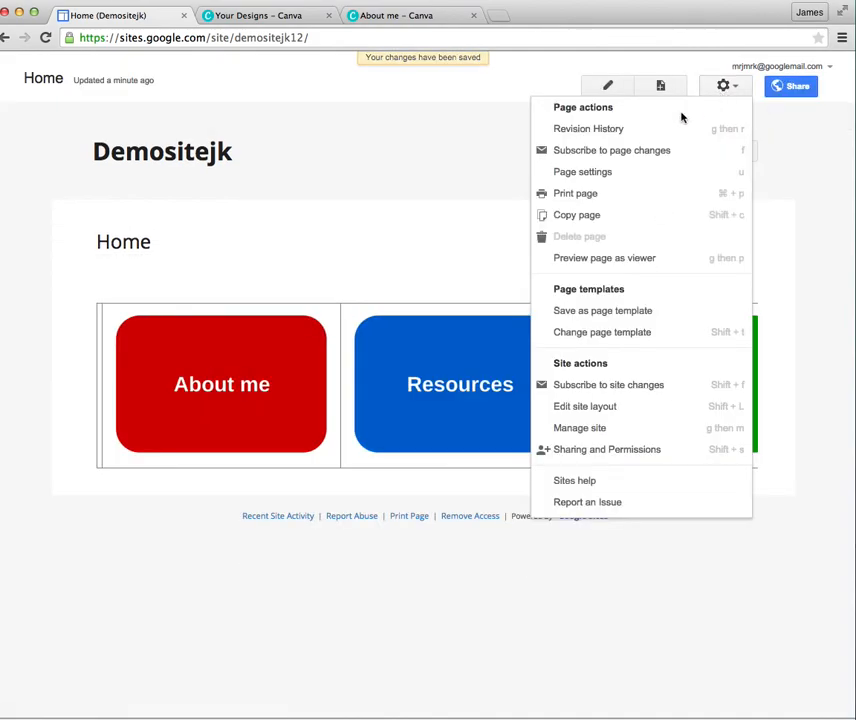
left_click(585, 408)
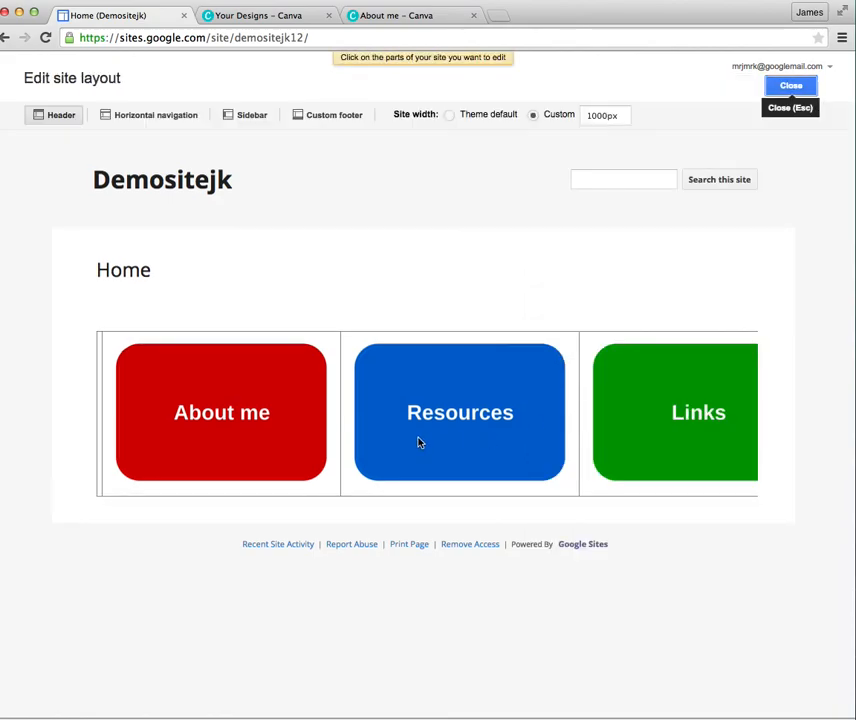
left_click(598, 115)
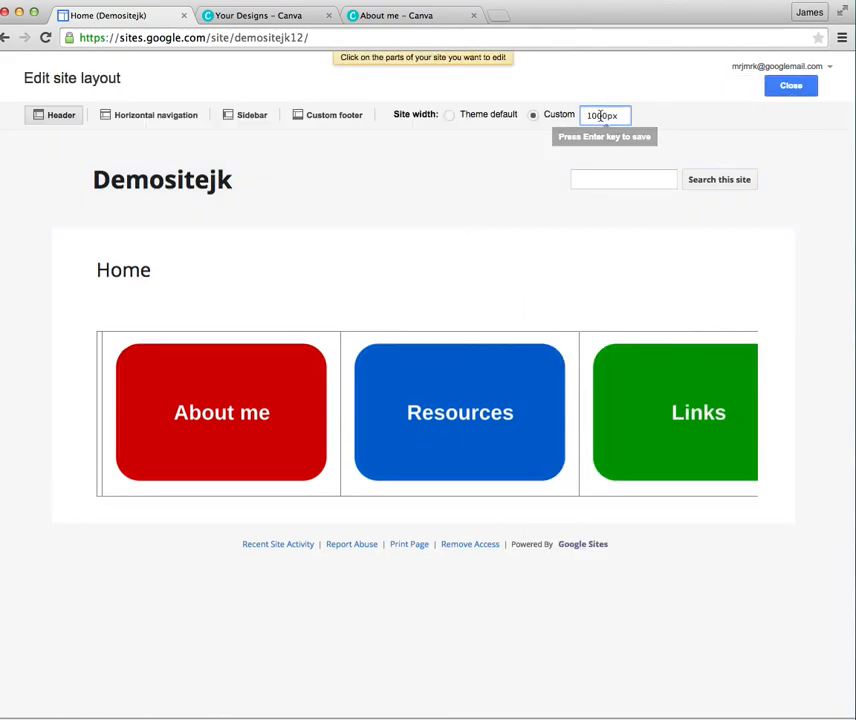
key("BackSpace")
key("BackSpace")
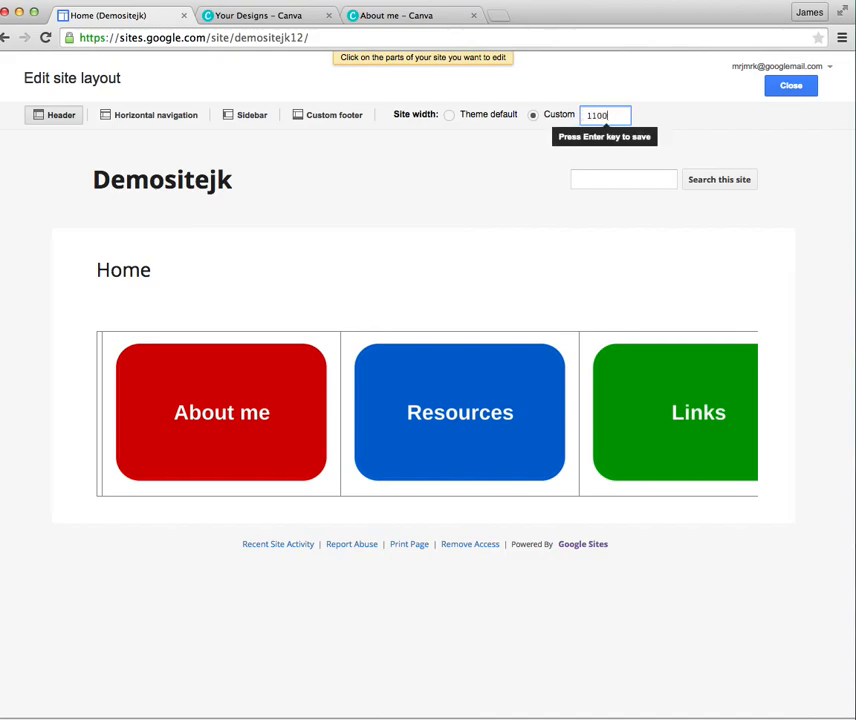
key("Return")
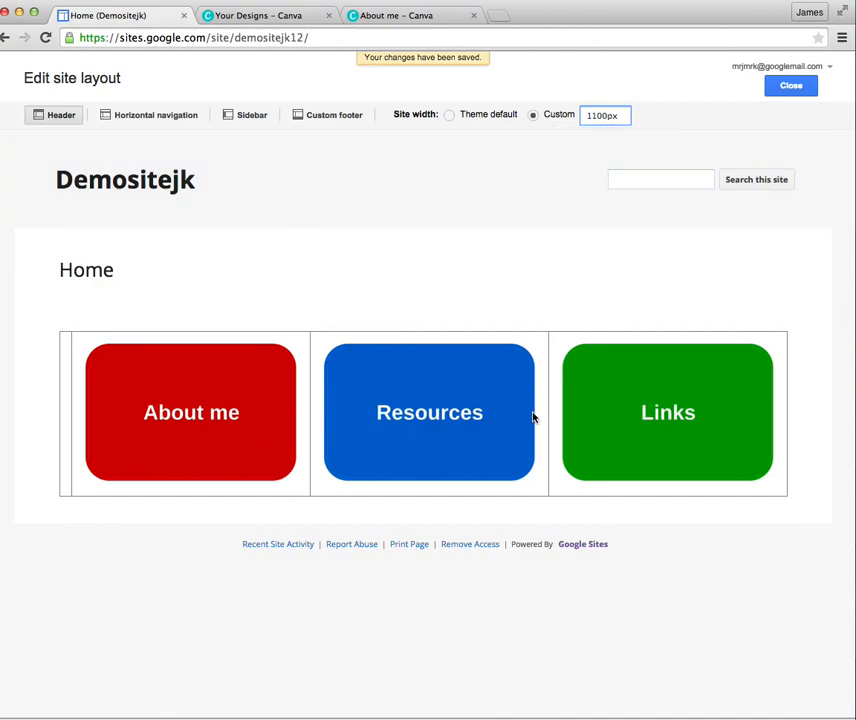
left_click(791, 86)
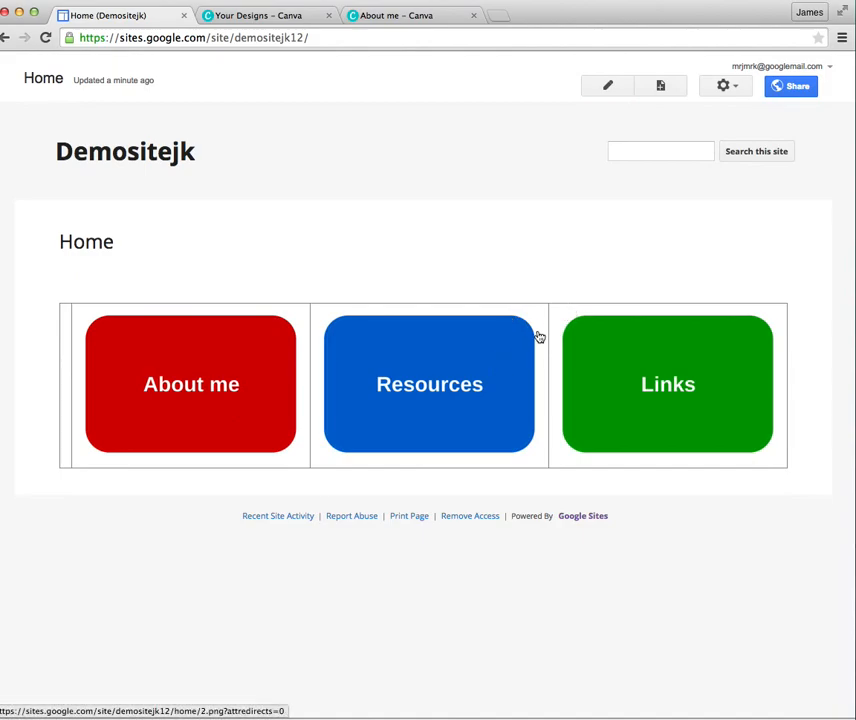
Edit the Home page's HTML to set the table's border attribute to 0, apply the update and save the page
left_click(607, 87)
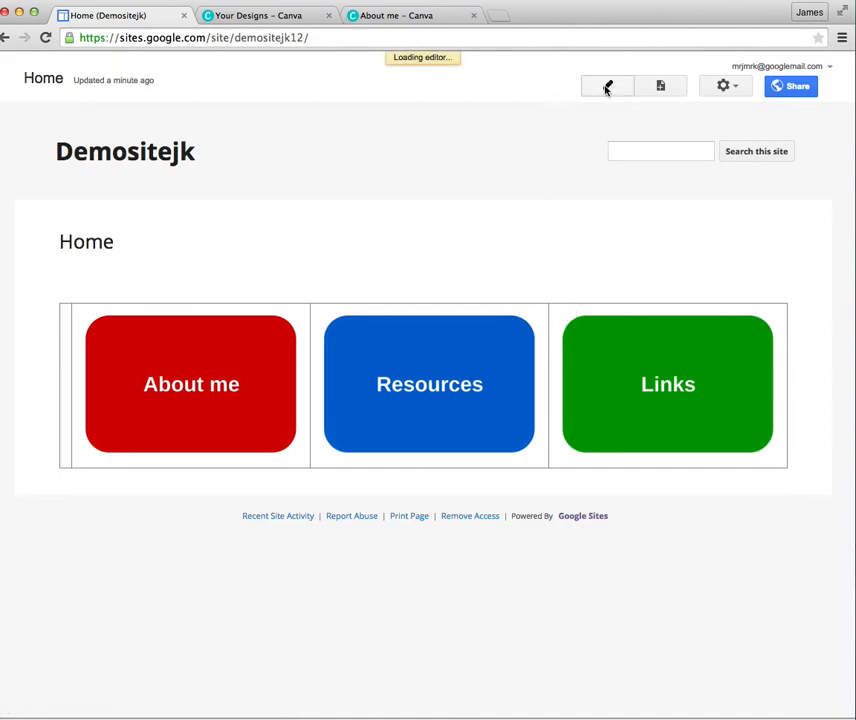
left_click(72, 357)
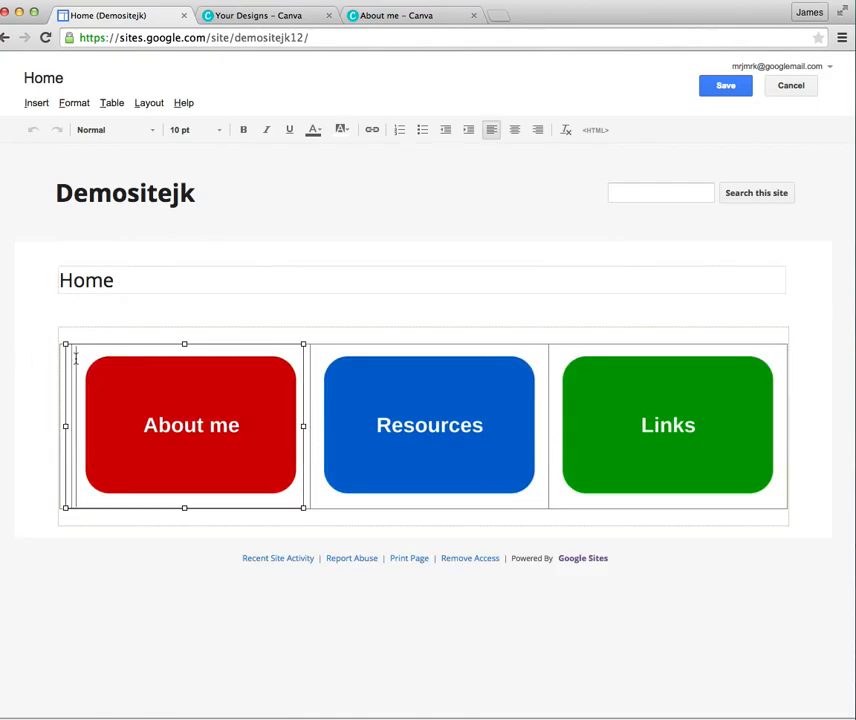
left_click(596, 131)
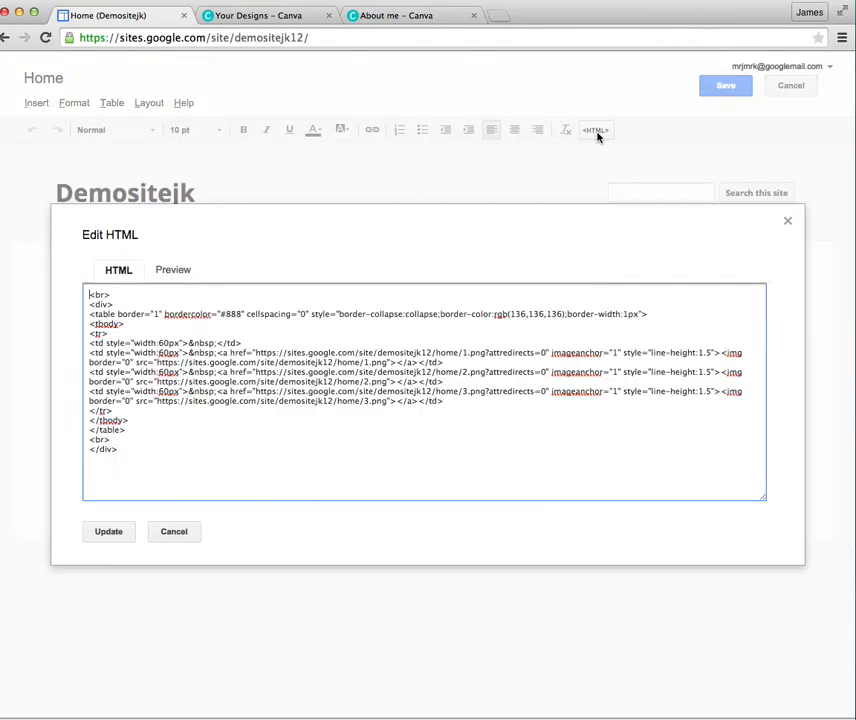
double_click(156, 314)
type("0")
left_click(109, 535)
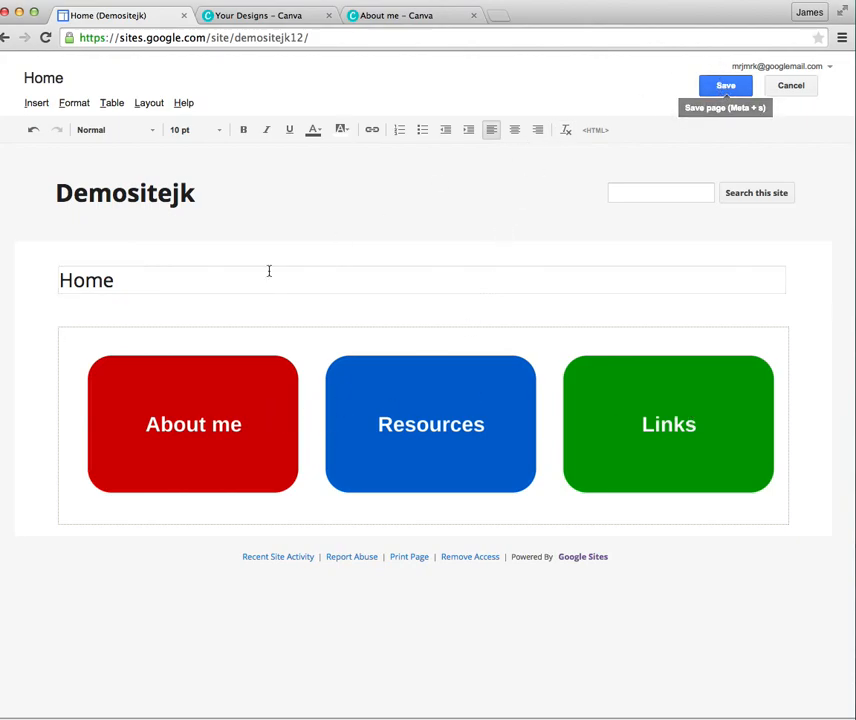
left_click(160, 440)
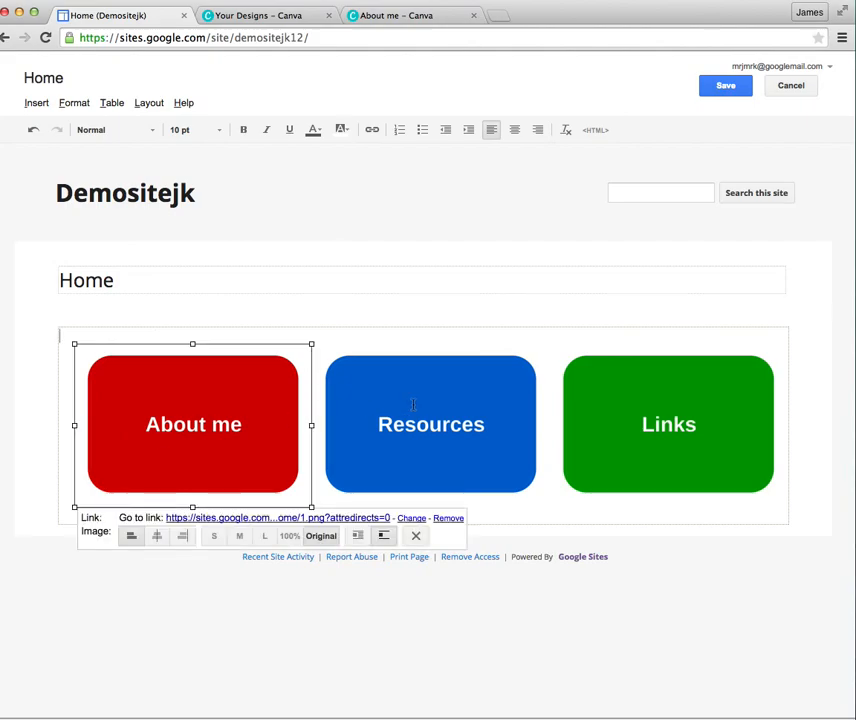
left_click(729, 88)
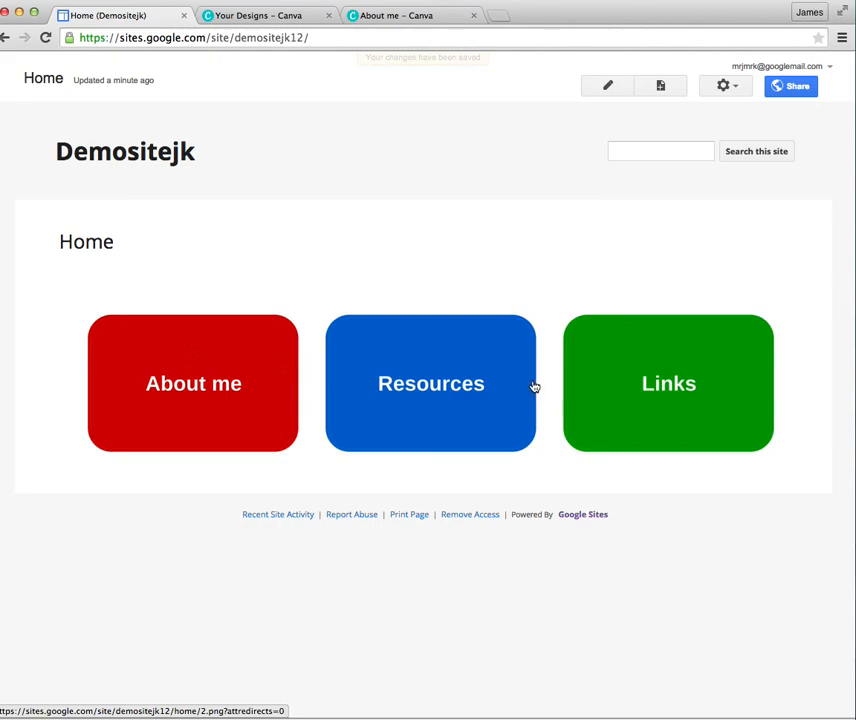
Open the browser's list of file and window commands
left_click(0, 0)
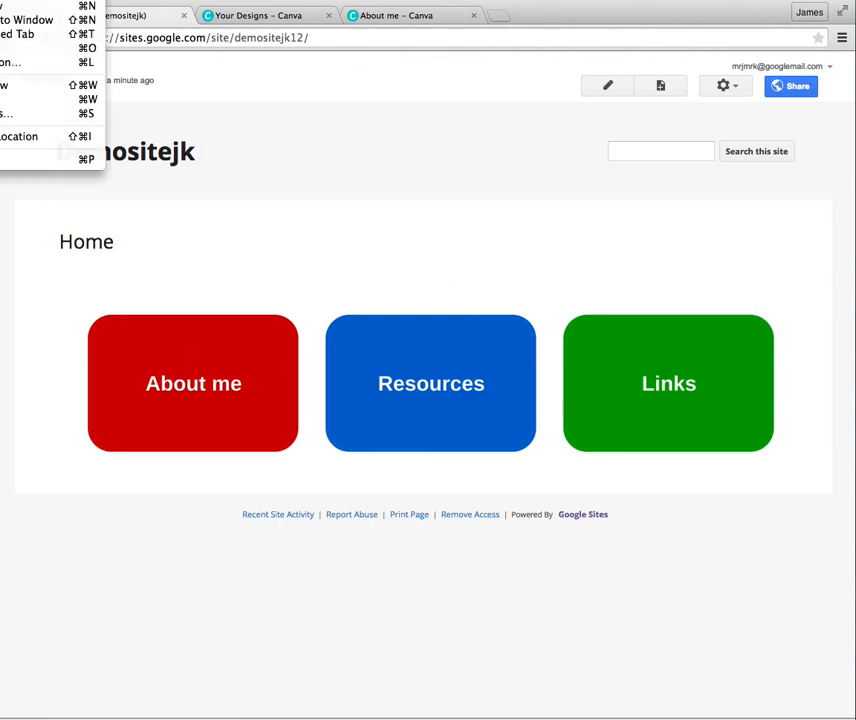